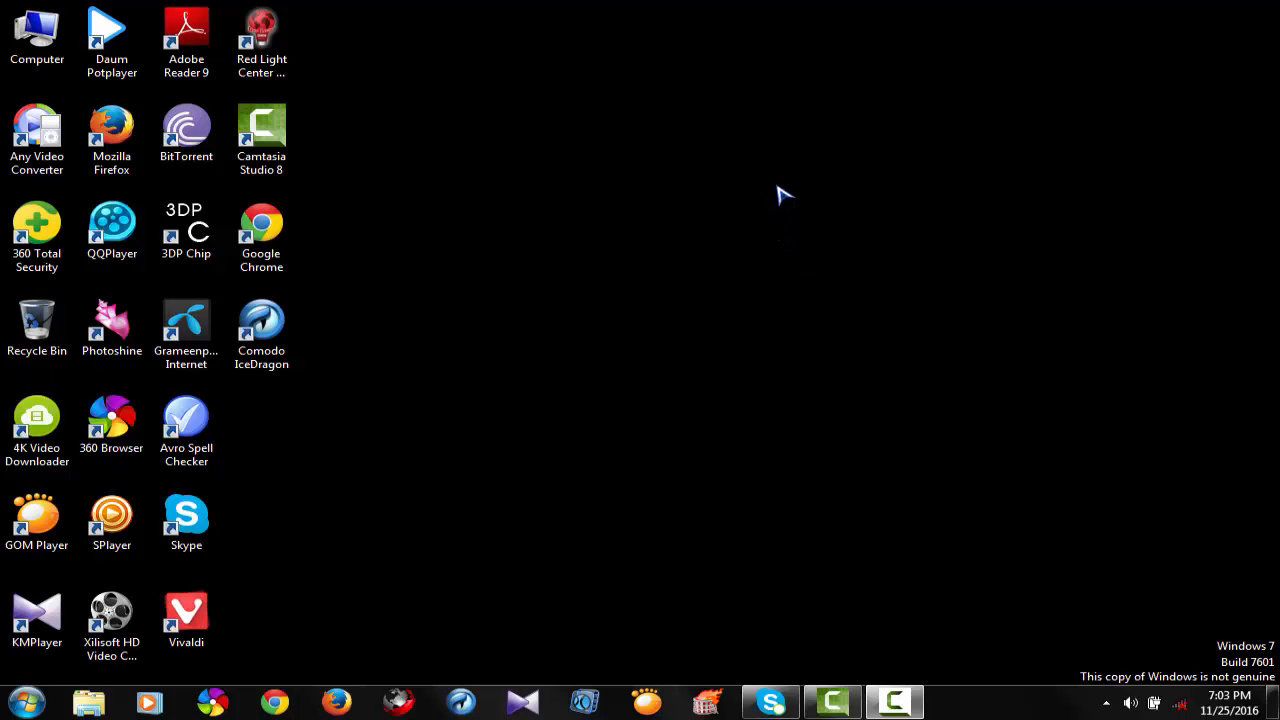
Create a new Microsoft Excel Worksheet on the desktop, open it, and dismiss the Office activation notice.
right_click(777, 186)
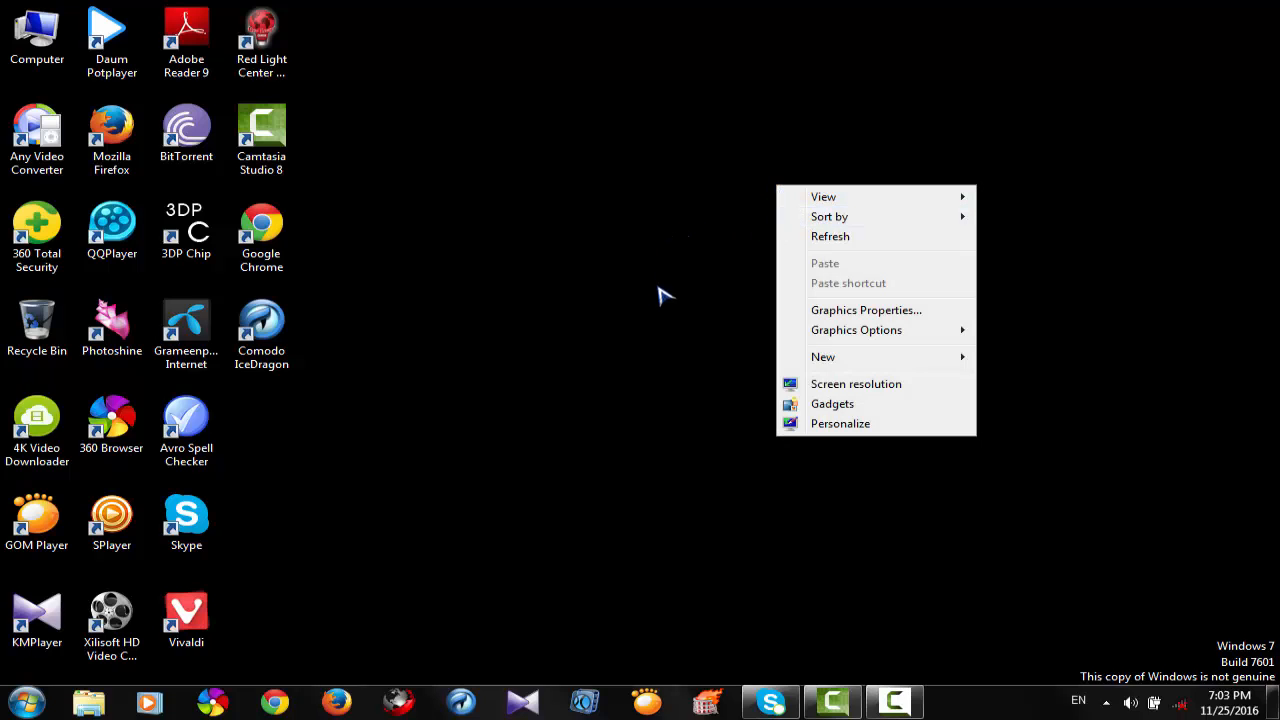
mouse_move(853, 365)
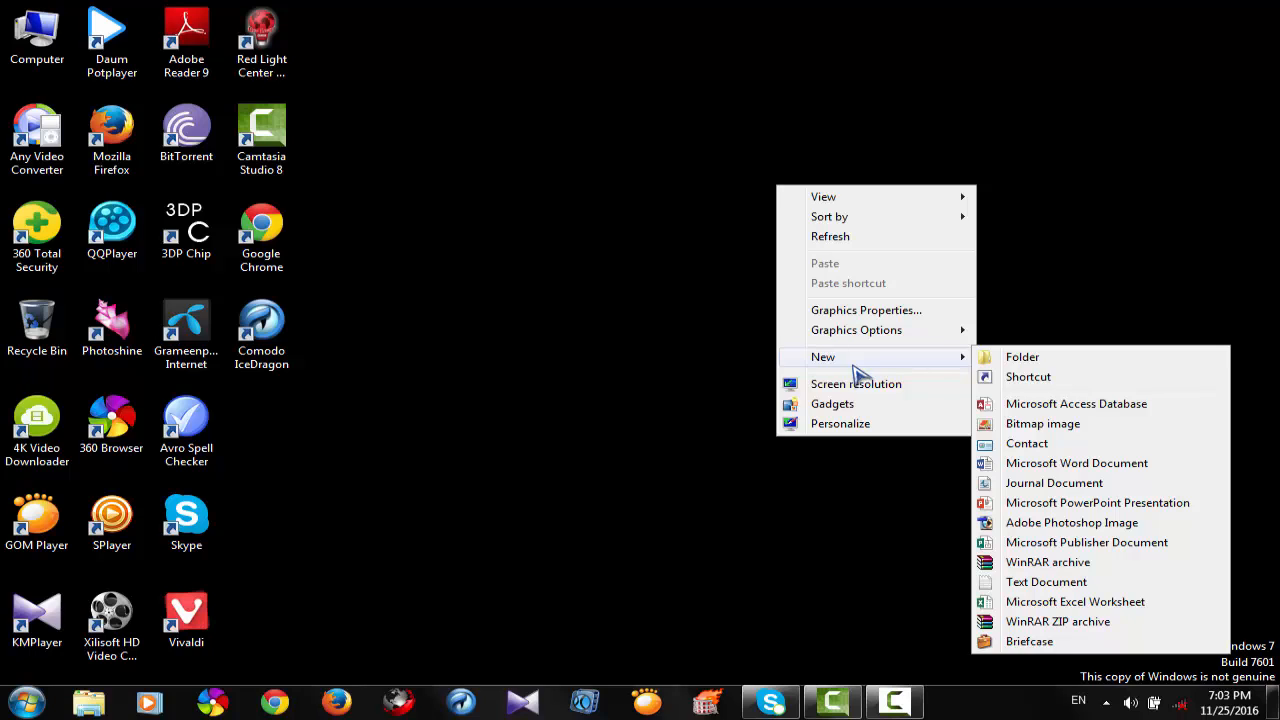
left_click(1095, 605)
left_click(756, 529)
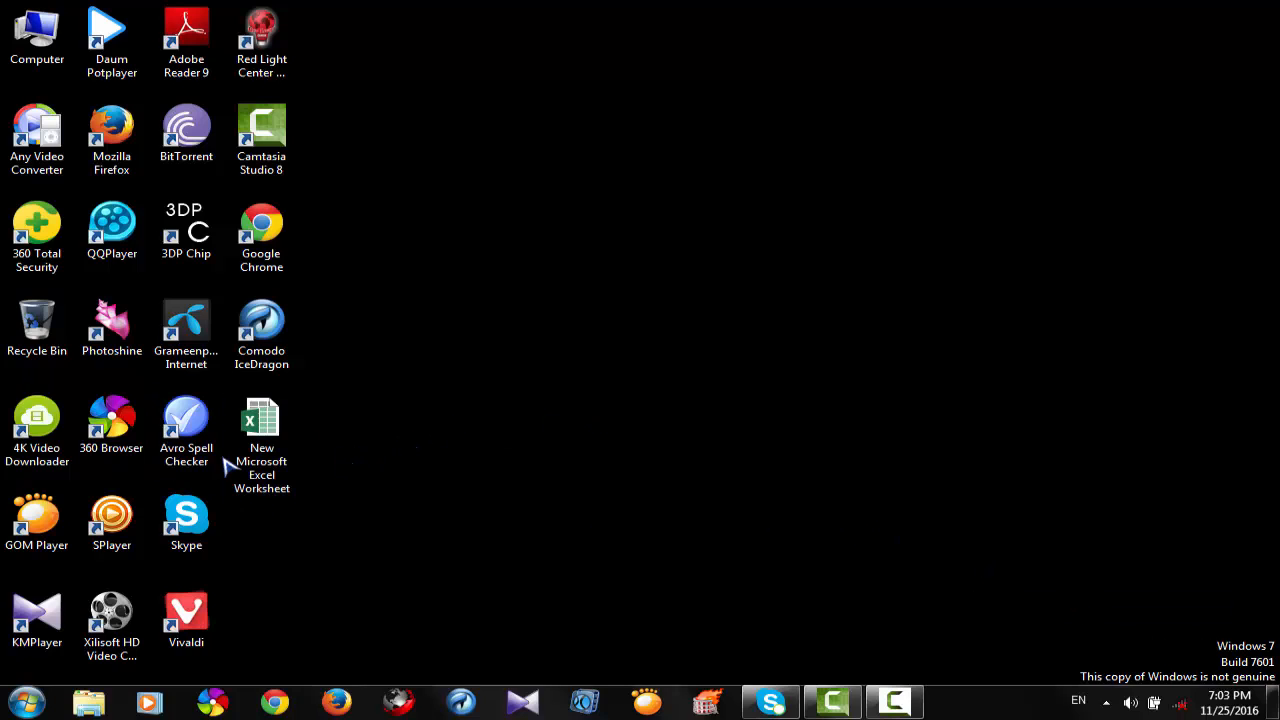
double_click(265, 425)
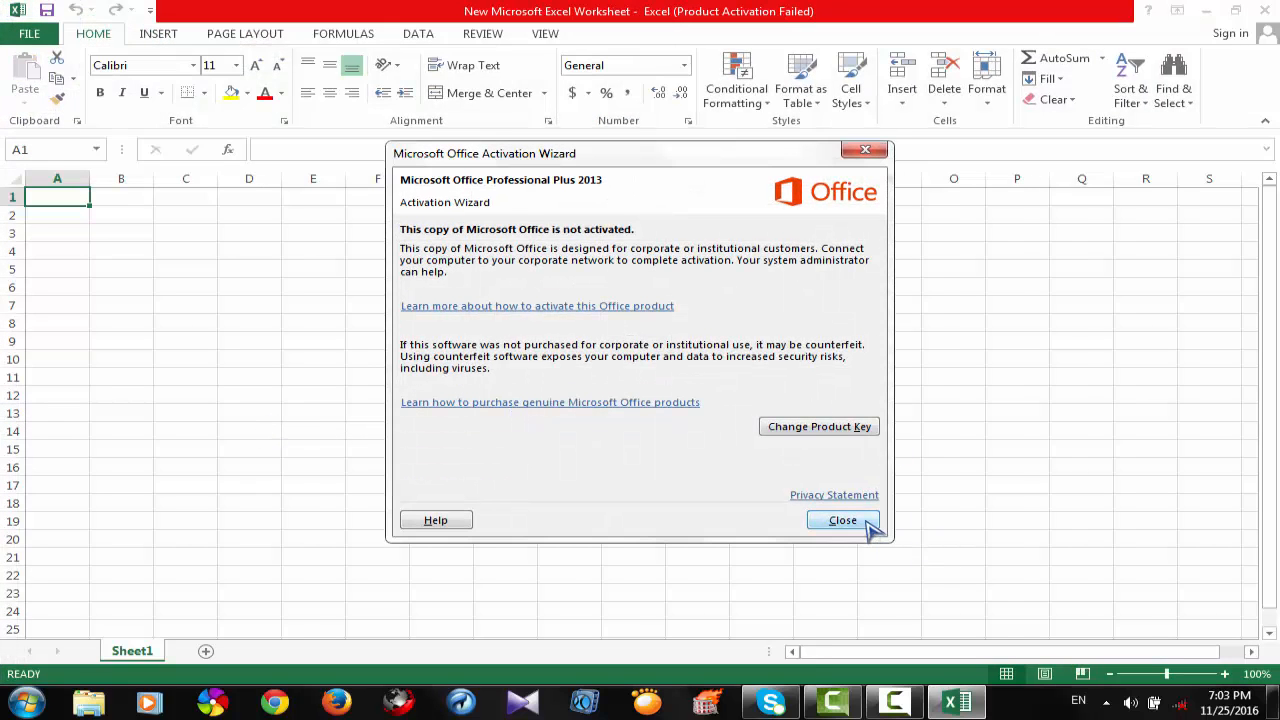
left_click(843, 520)
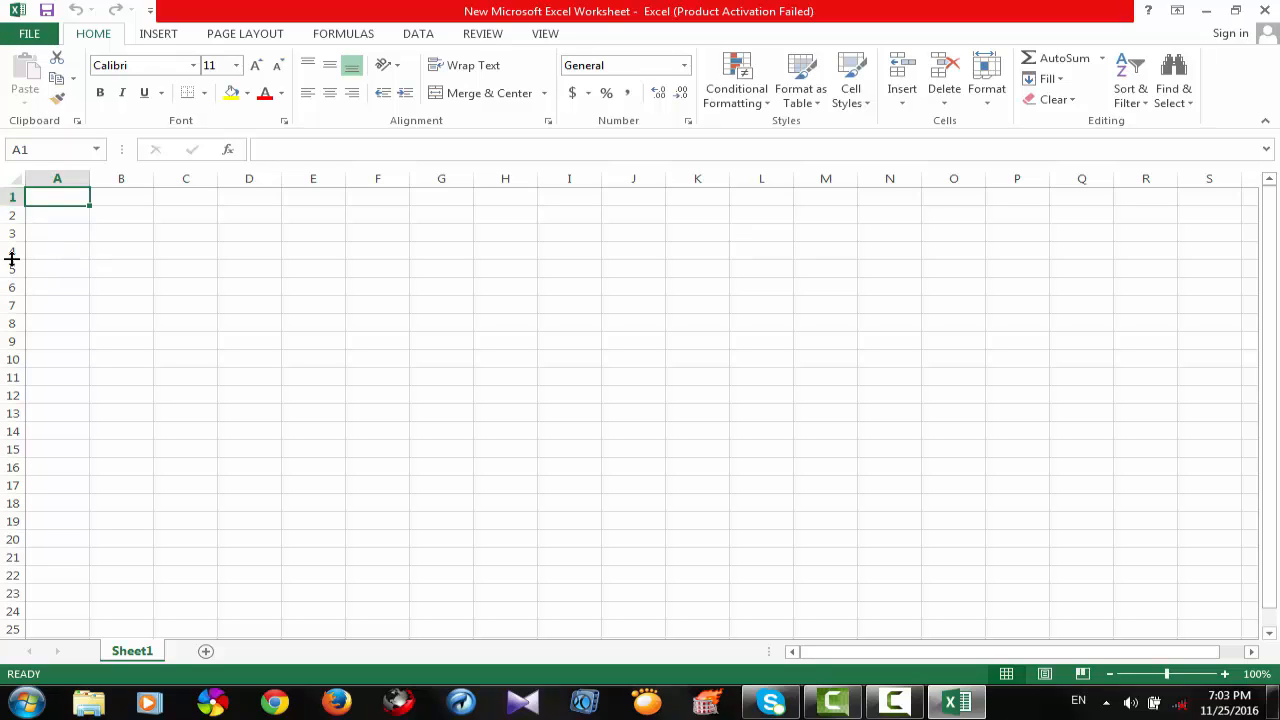
left_click_drag(1269, 329, 1266, 517)
left_click(868, 160)
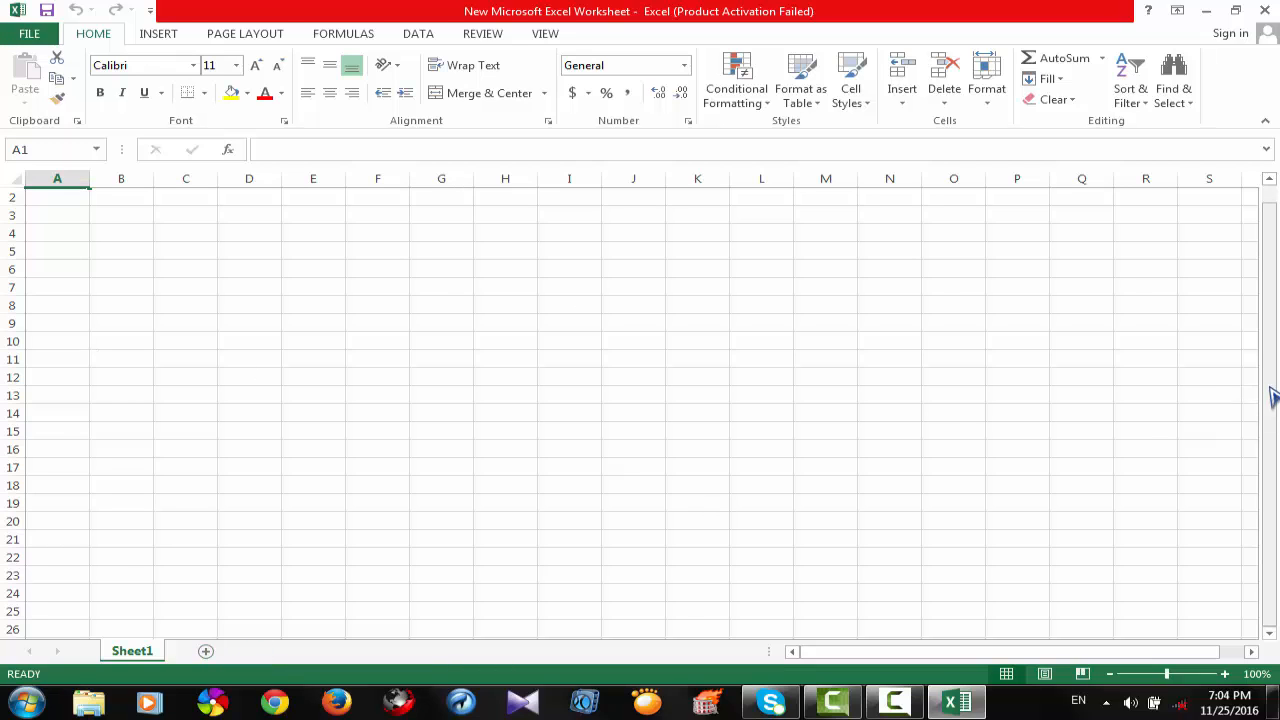
left_click_drag(1268, 394, 1268, 343)
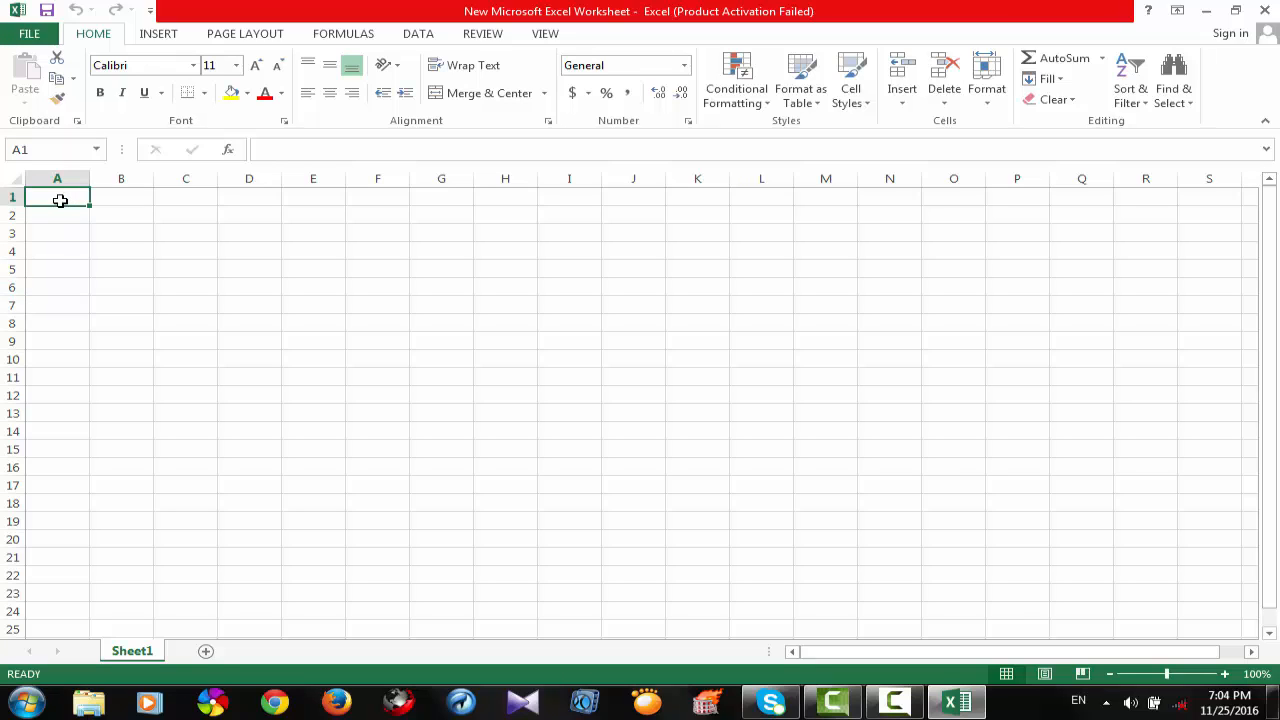
Enter the column headers "name", "city" and "date" in cells A1, B1 and C1.
type("name")
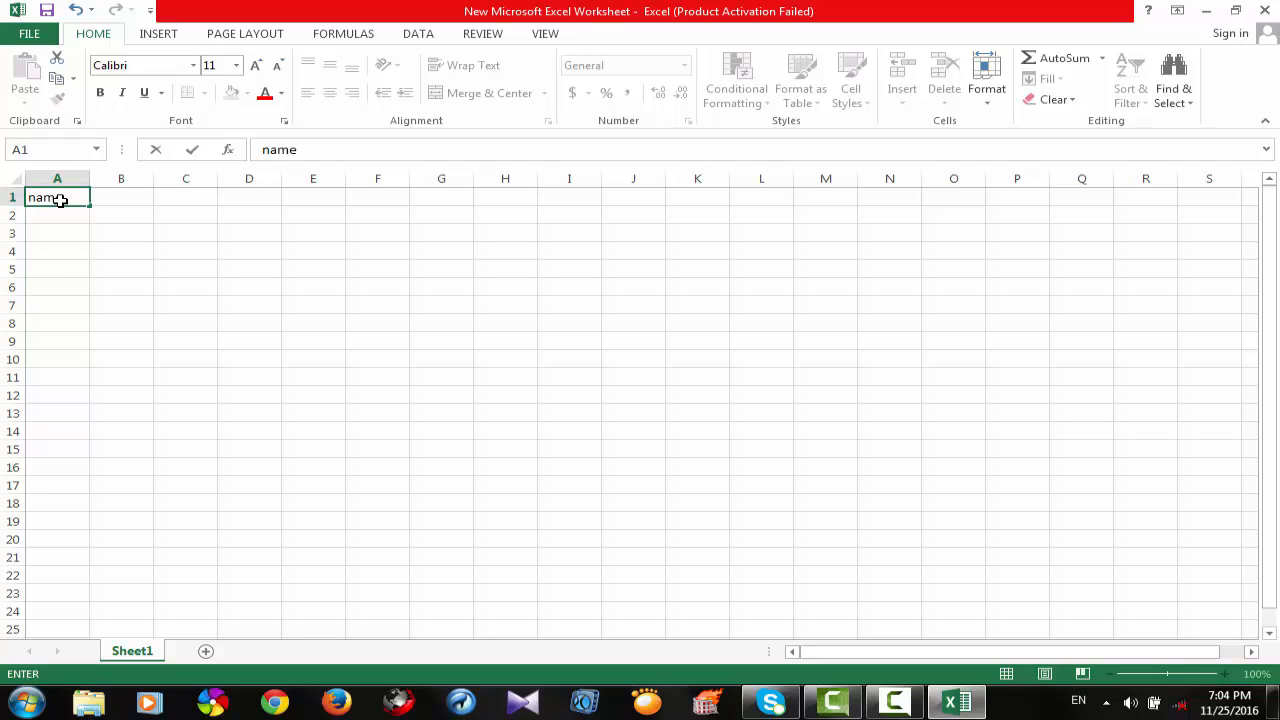
left_click(119, 197)
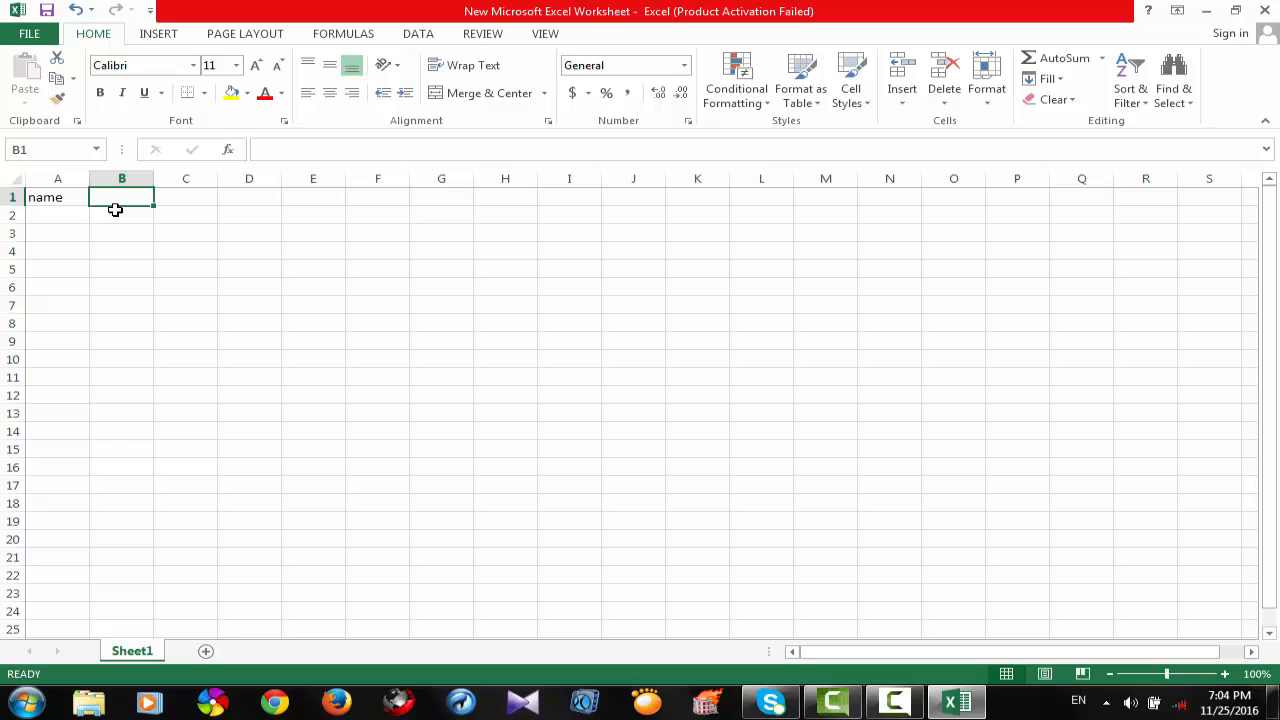
type("cit")
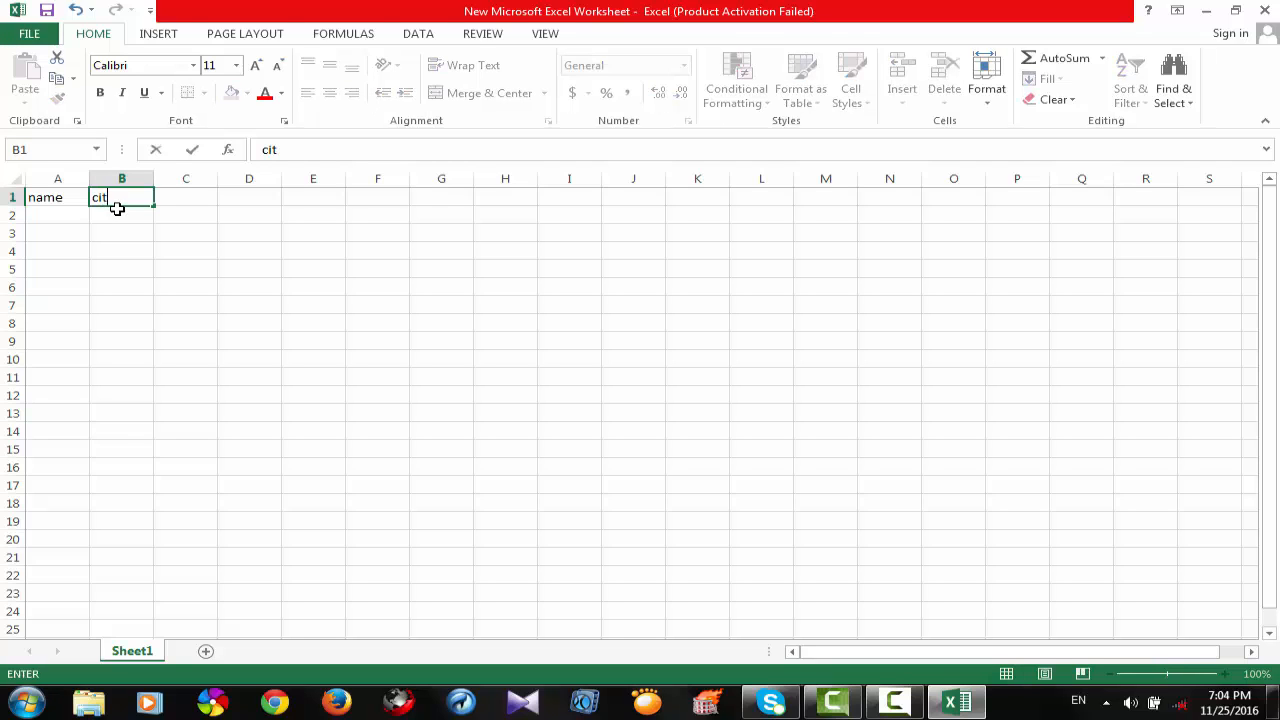
type("y")
left_click(199, 199)
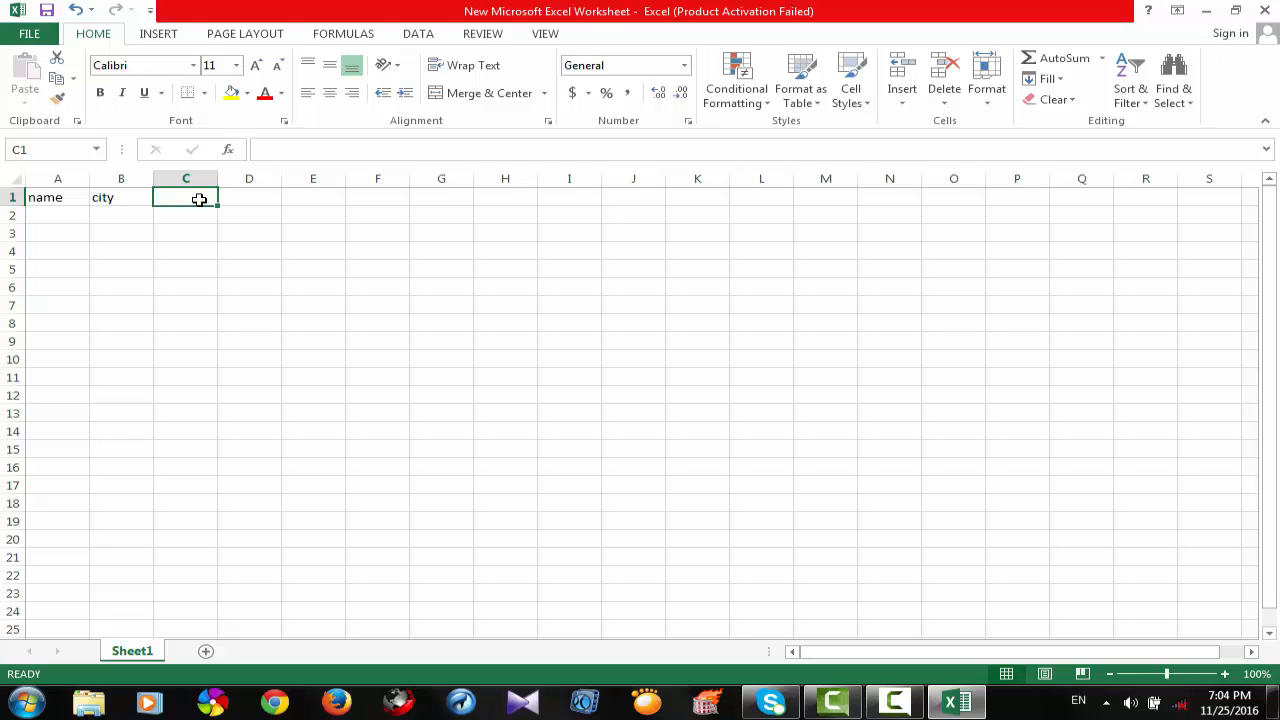
type("da")
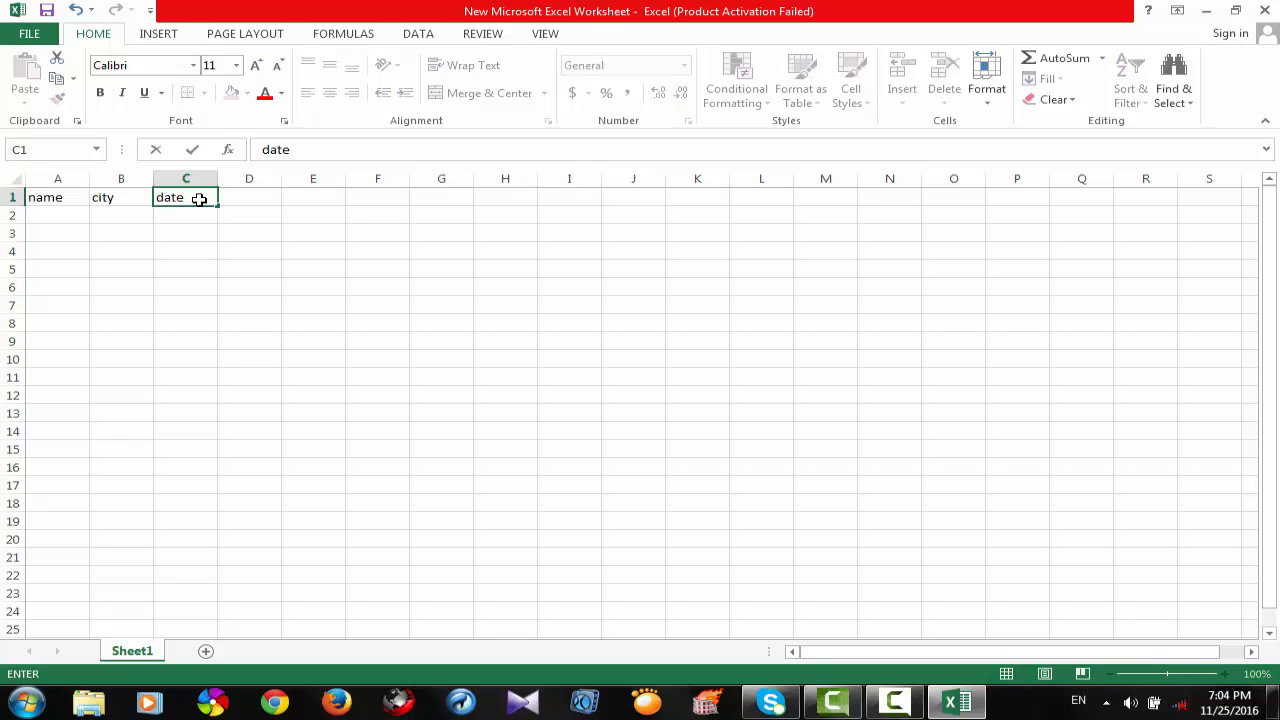
type("te")
Enter the column headers "village", "birth" and "m/s" in cells D1, E1 and F1.
left_click(249, 193)
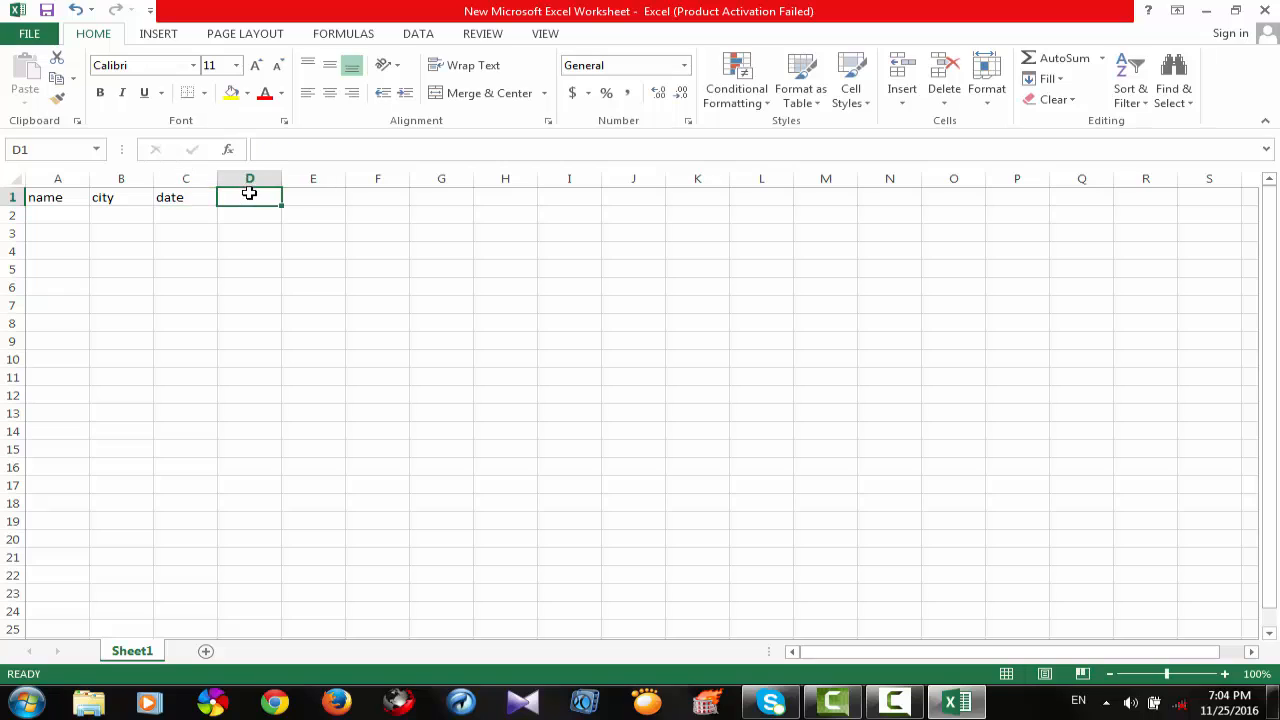
type("village")
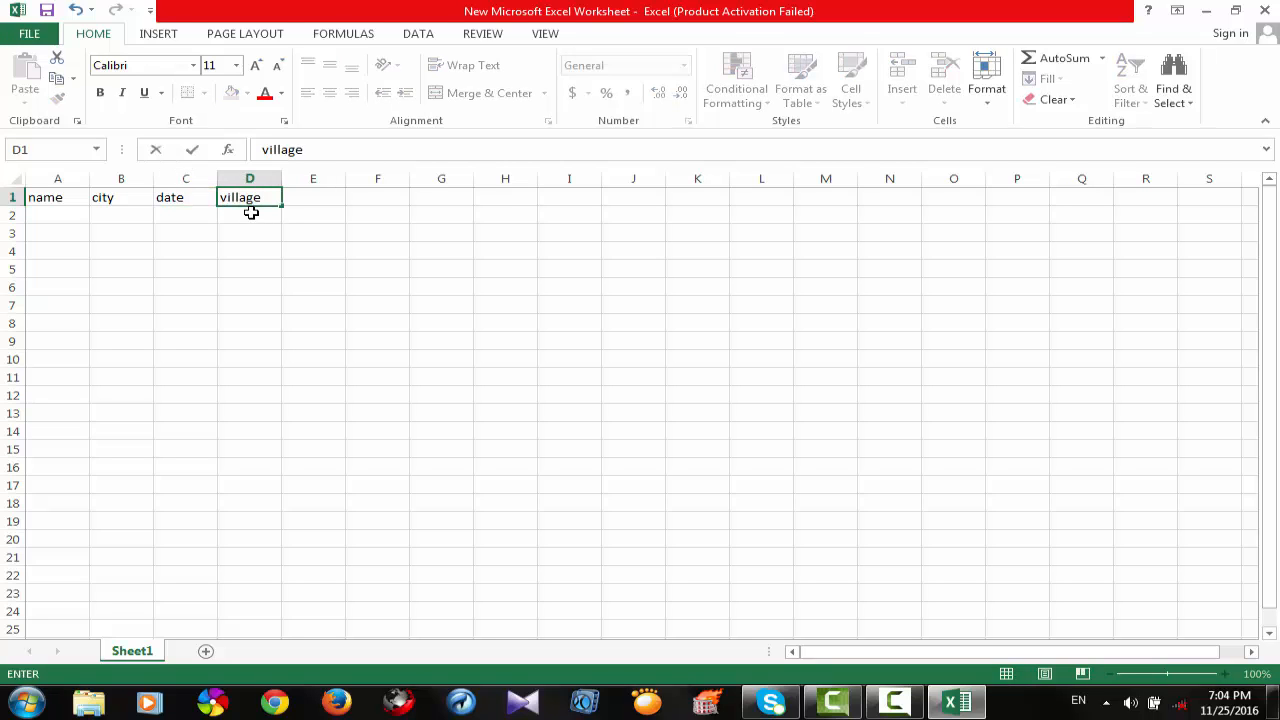
left_click(326, 197)
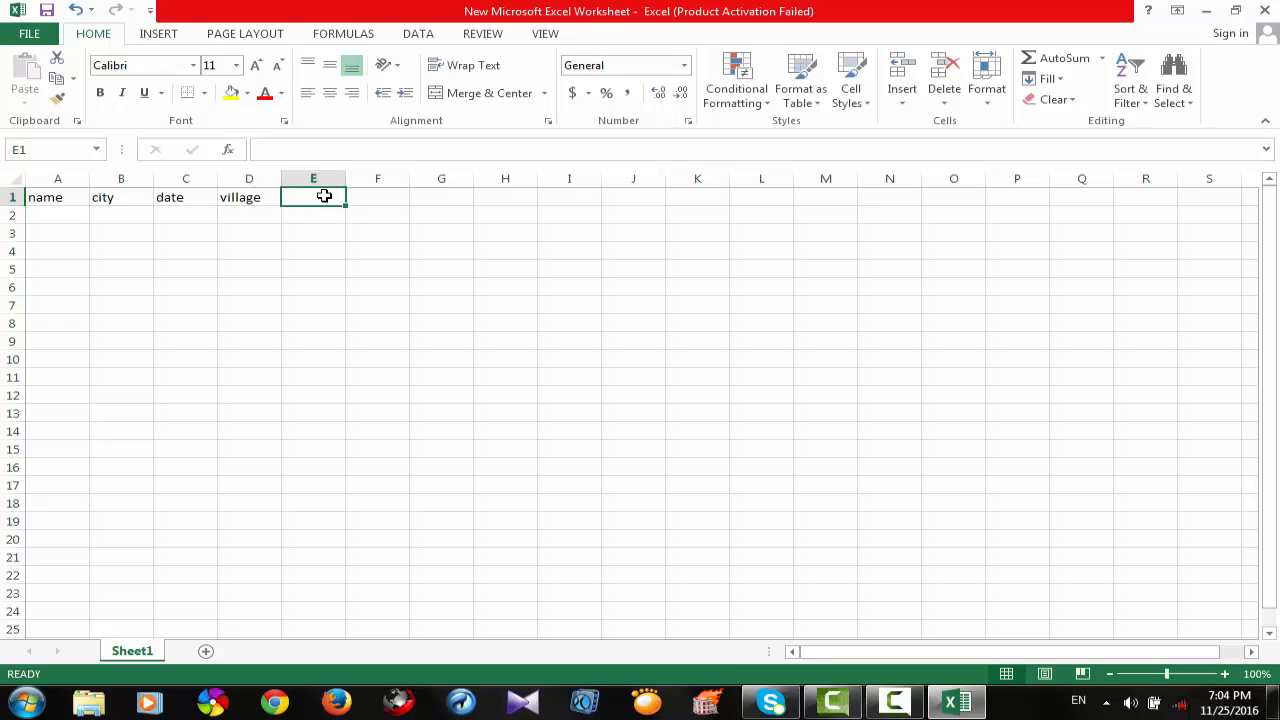
type("birth")
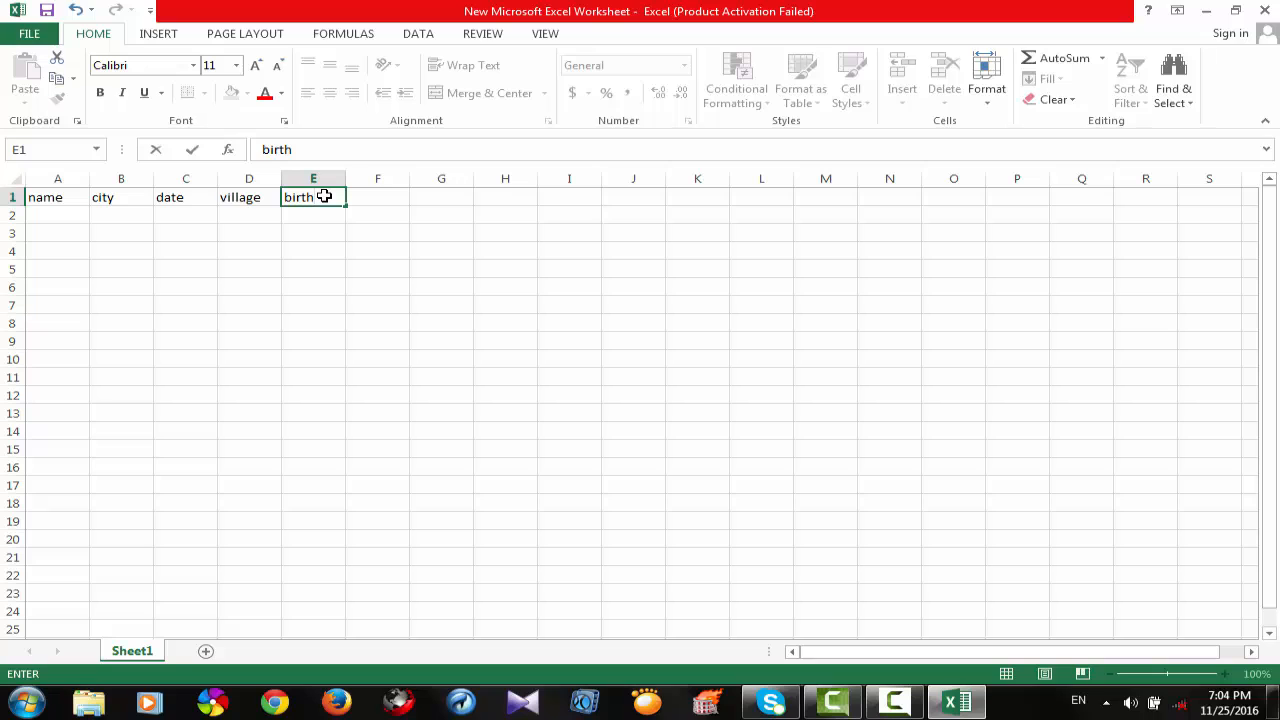
left_click(379, 200)
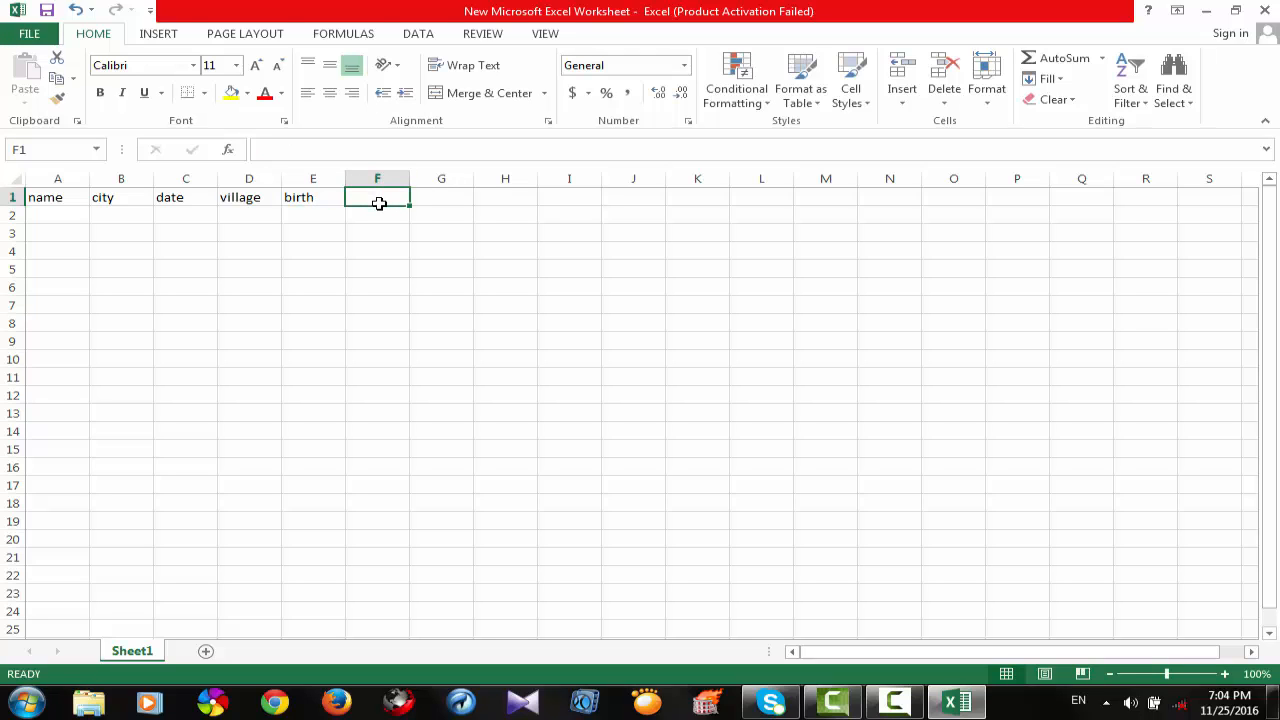
type("m/s")
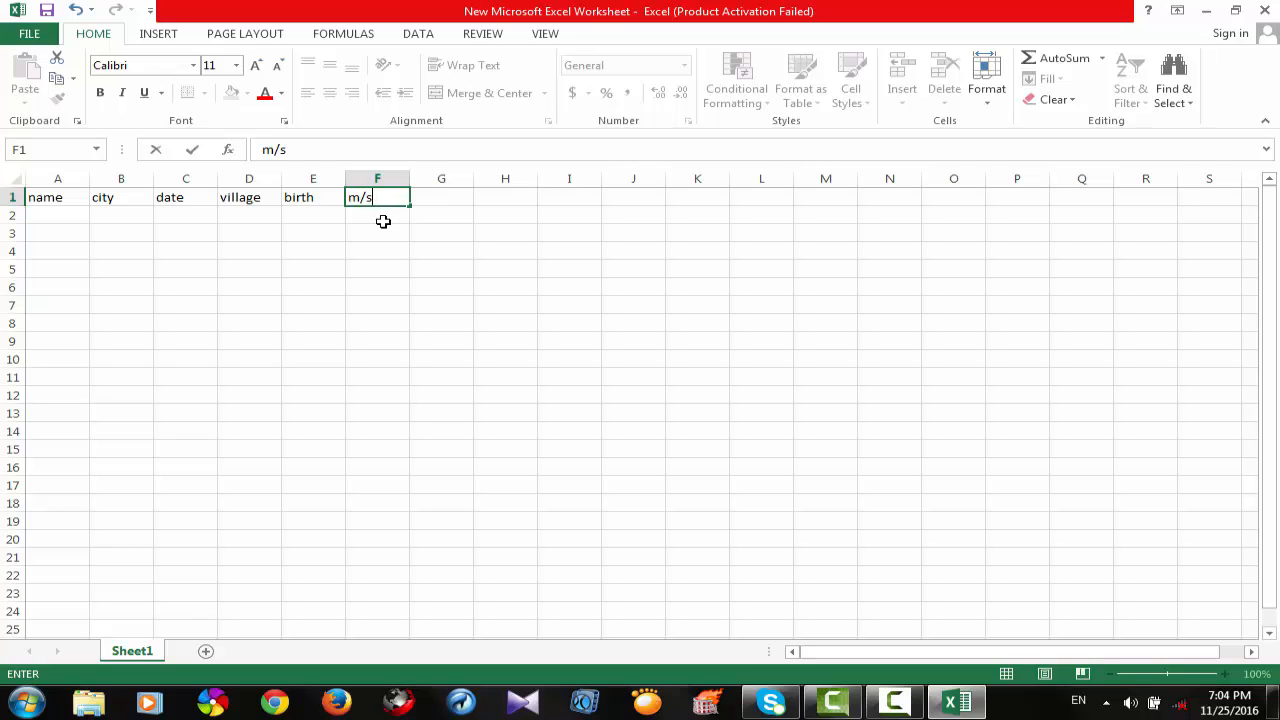
Enter the column headers "religion" in cell G1 and "nationaity" in cell H1.
left_click(447, 197)
type("rel")
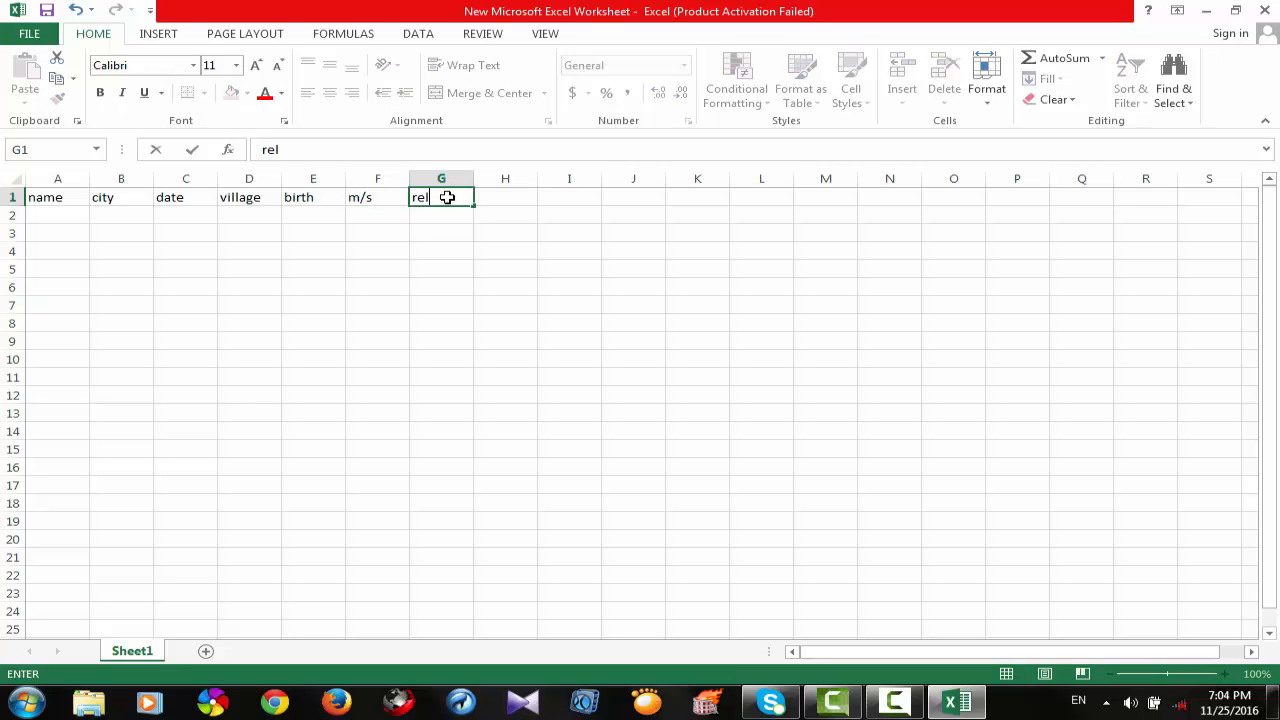
type("igion")
left_click(508, 199)
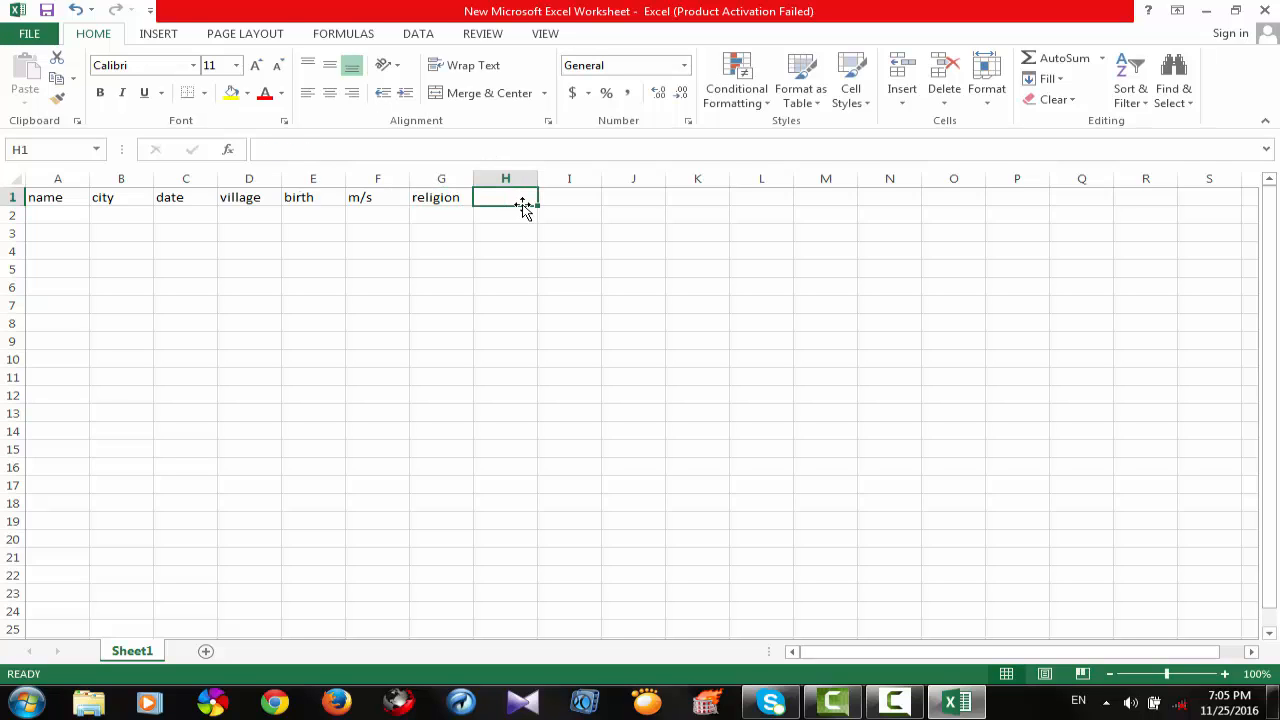
type("nation")
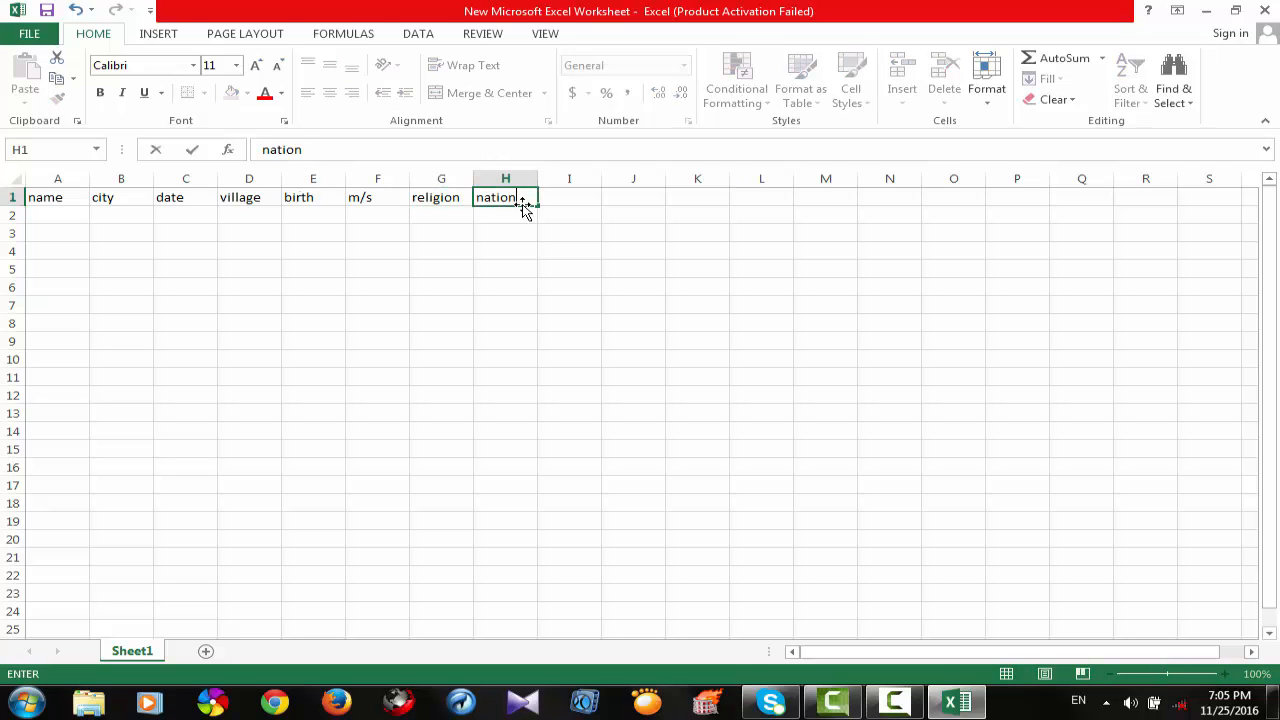
type("a;ity")
left_click(528, 199)
key("BackSpace")
left_click(580, 209)
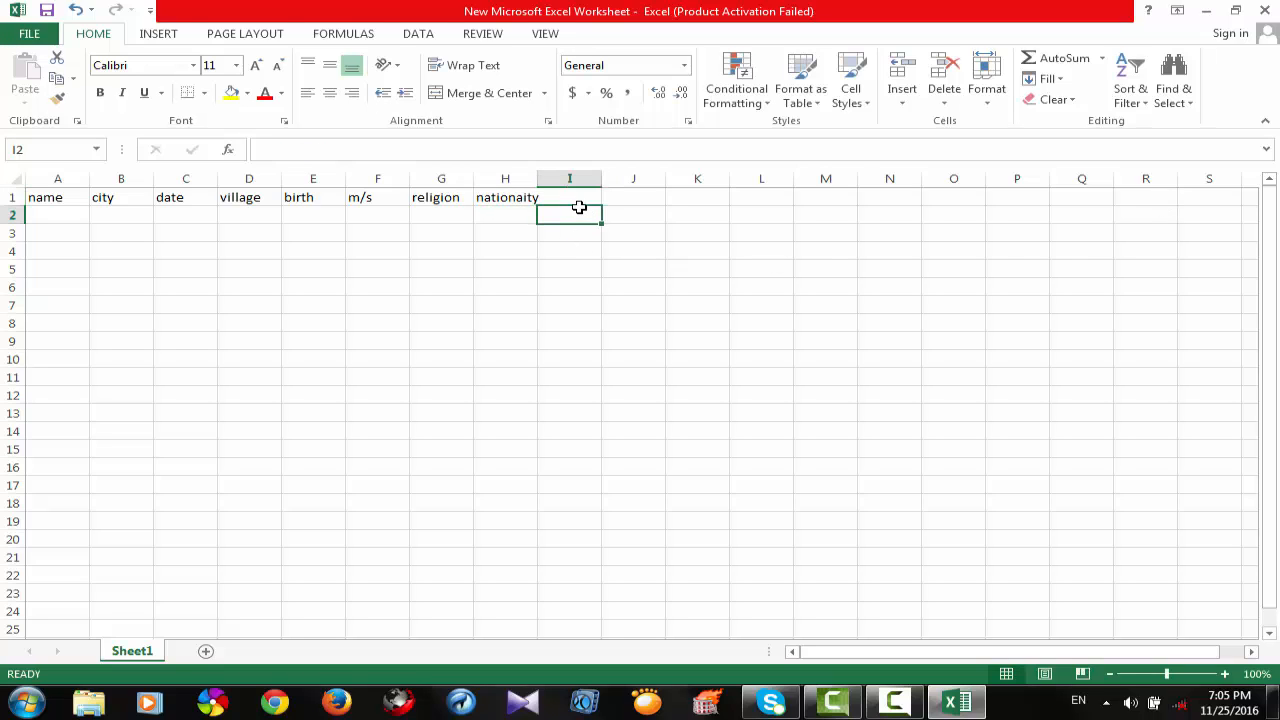
left_click(585, 201)
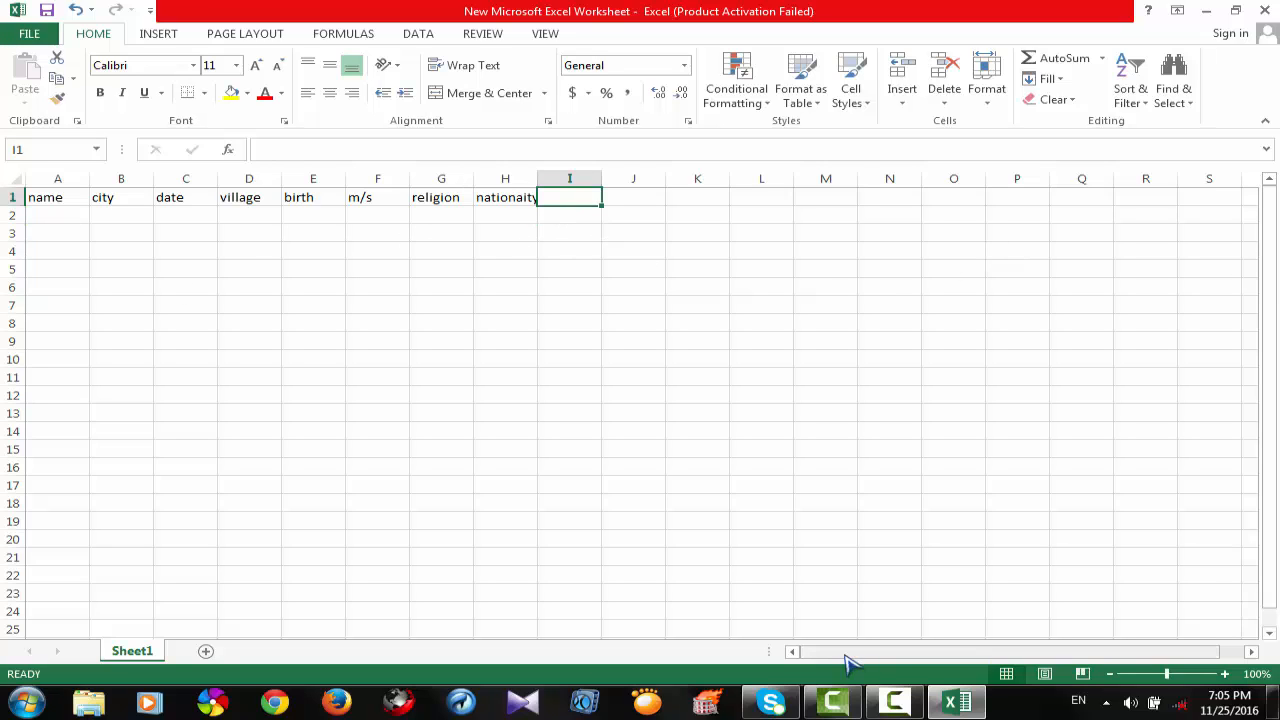
left_click(1251, 651)
left_click_drag(1251, 651, 1251, 651)
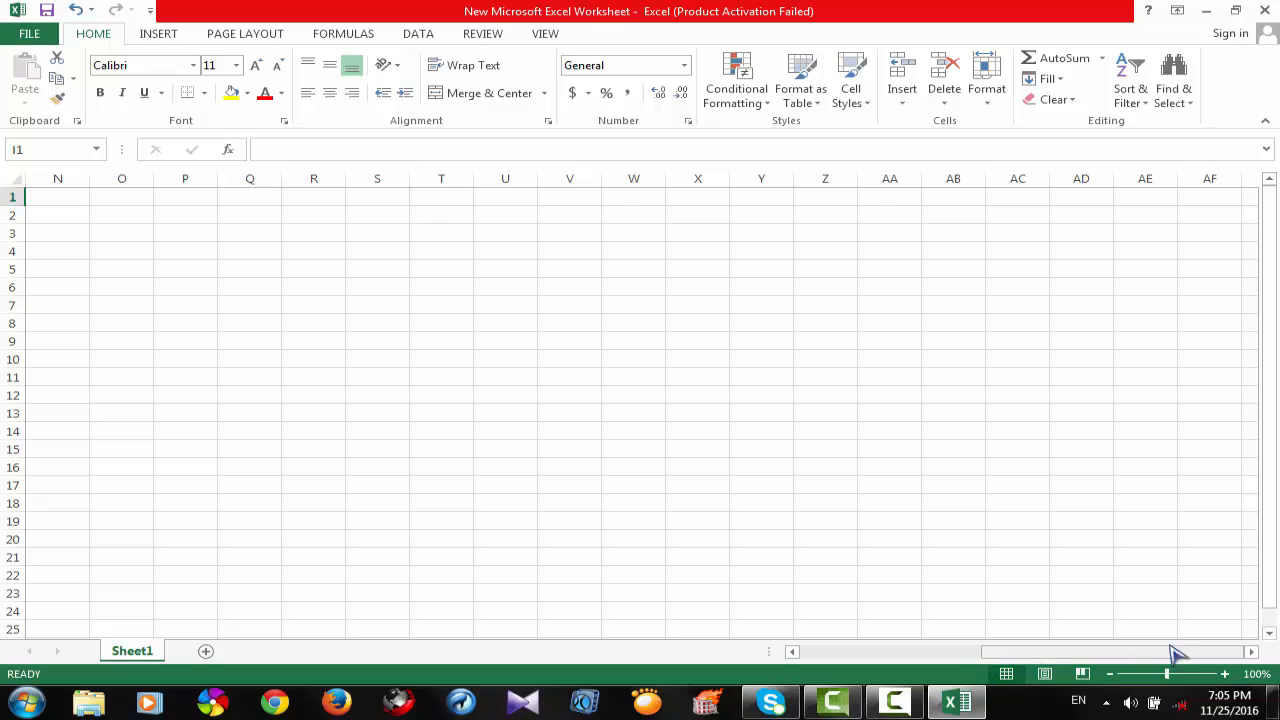
left_click_drag(1150, 236, 726, 258)
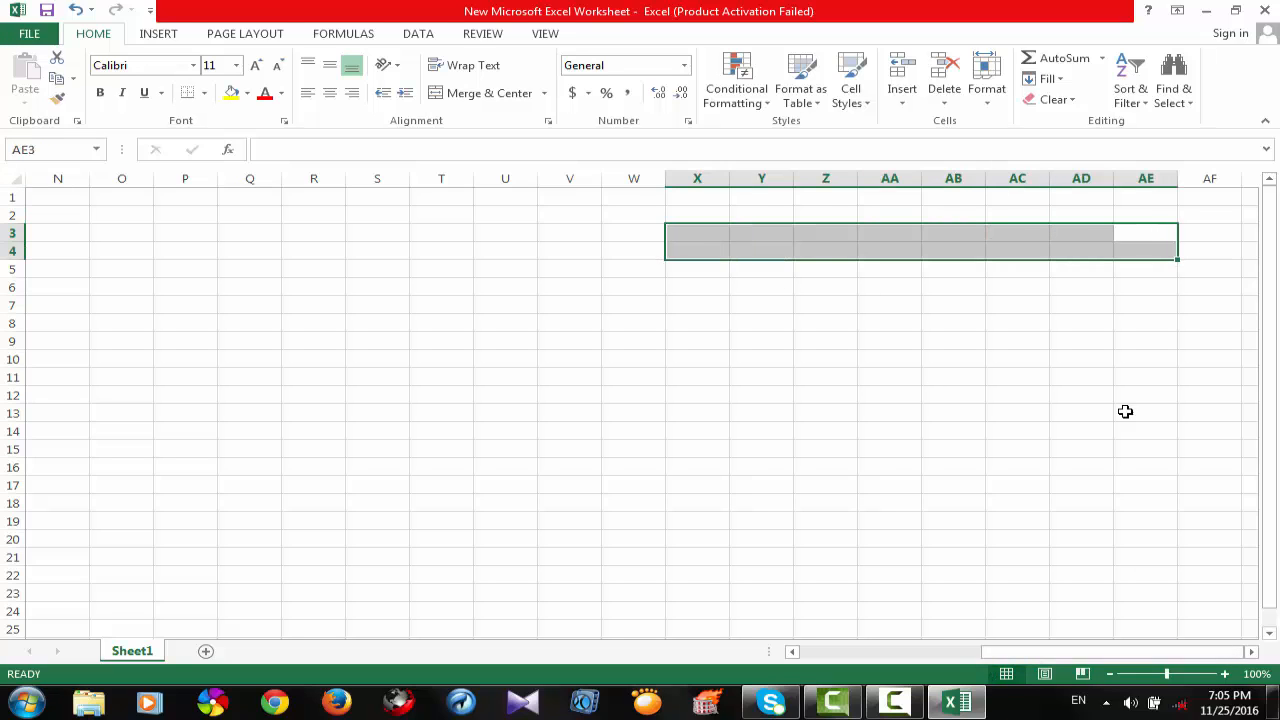
left_click(1140, 430)
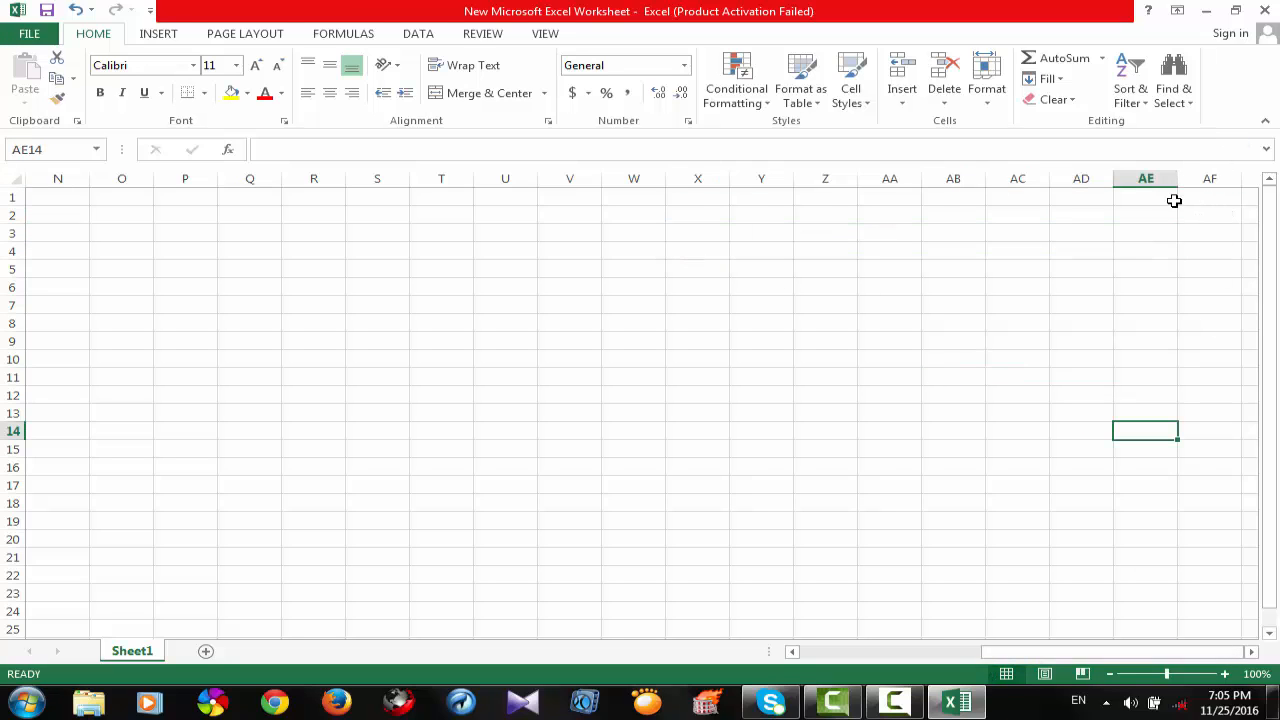
left_click(1206, 212)
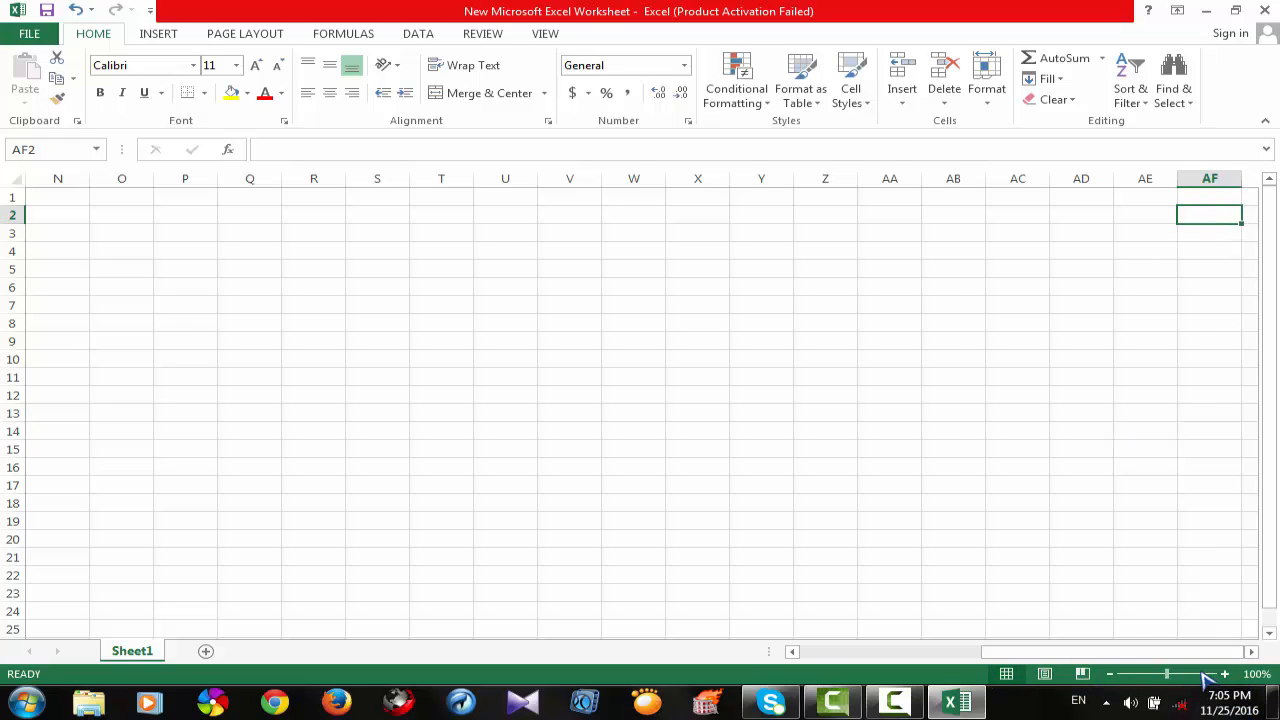
mouse_move(1164, 675)
left_mouse_down()
mouse_move(1120, 675)
mouse_move(1217, 681)
mouse_move(1176, 686)
left_mouse_up()
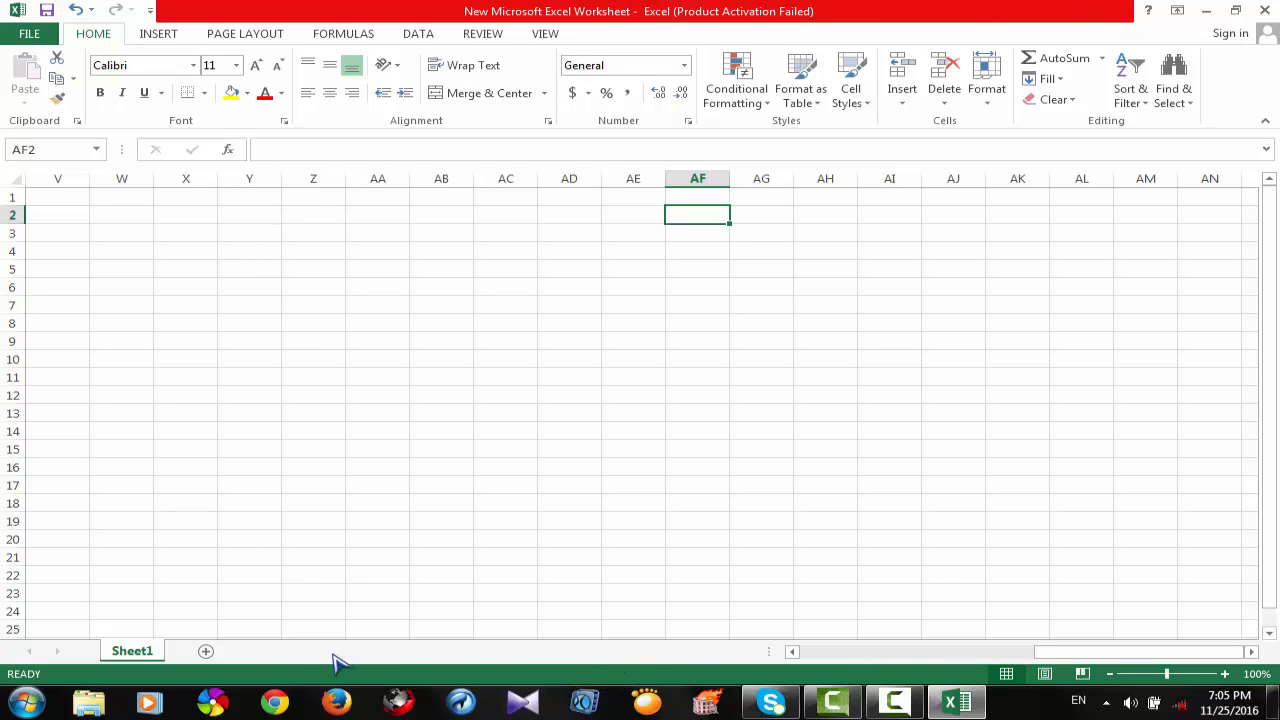
left_click_drag(1084, 652, 606, 654)
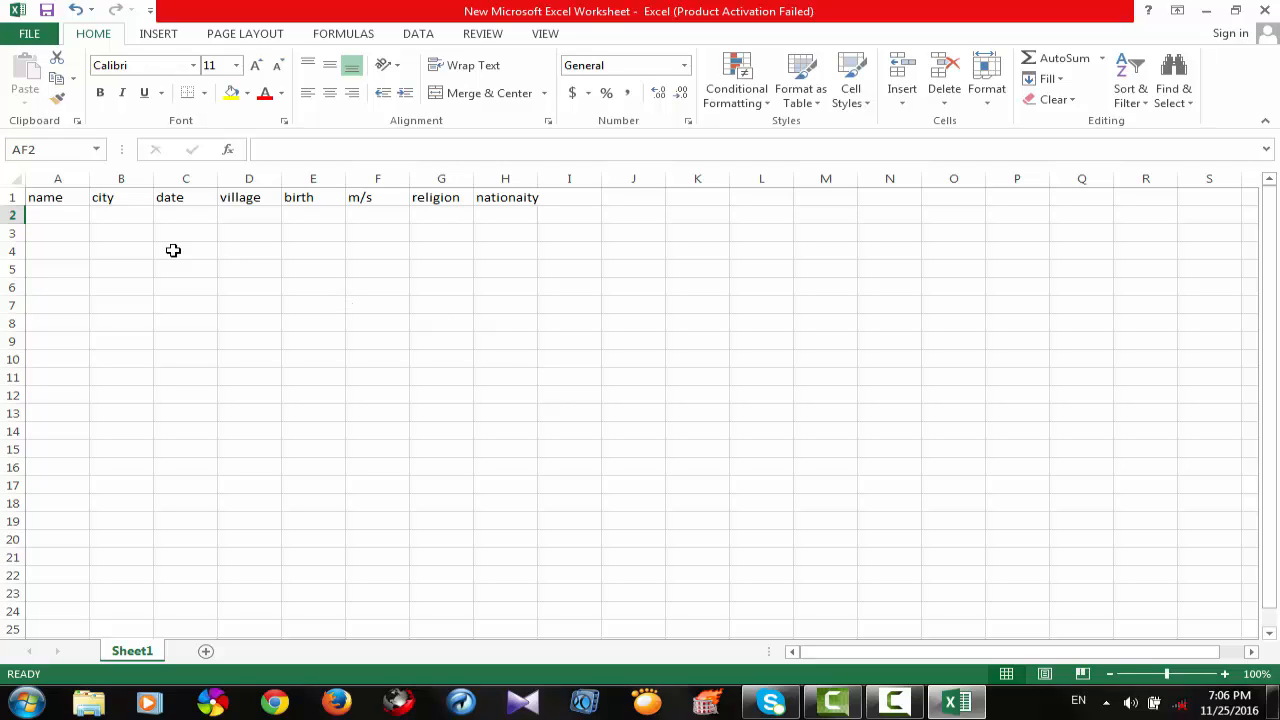
Enter the person's name in cell A2, "dhaka" in B2 and "23.10.16" in C2.
left_click(45, 213)
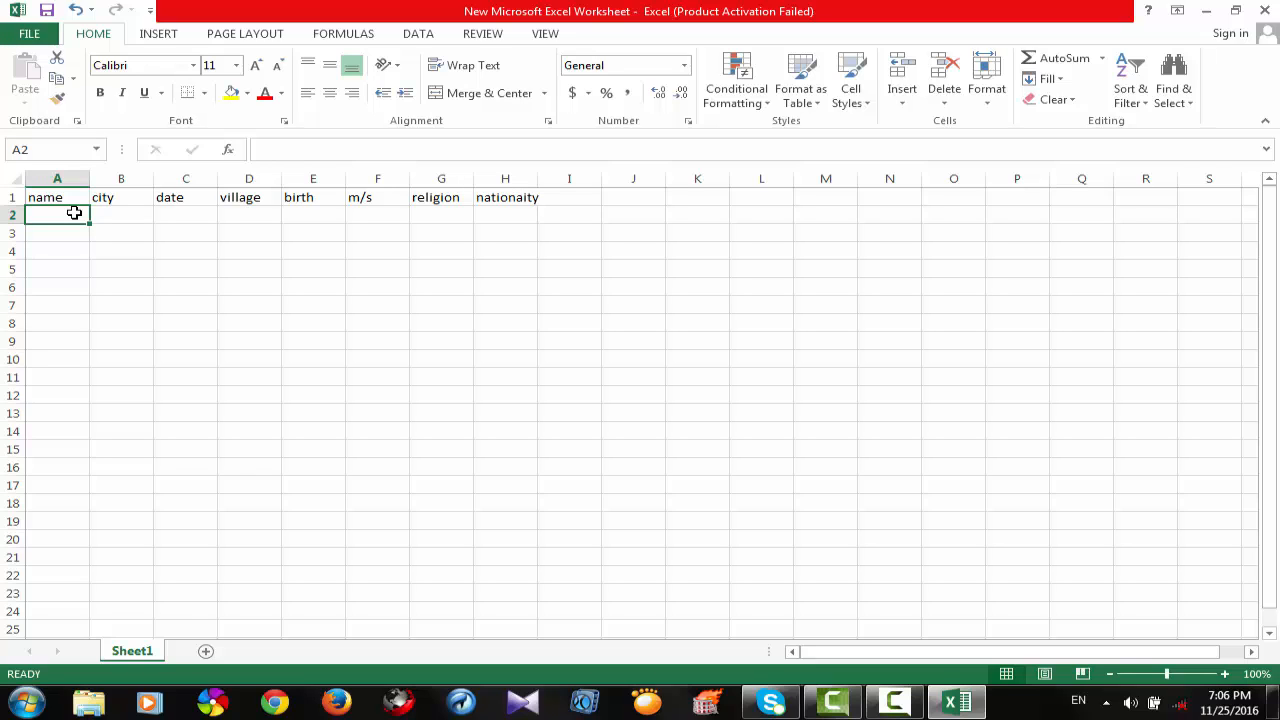
type("rohim")
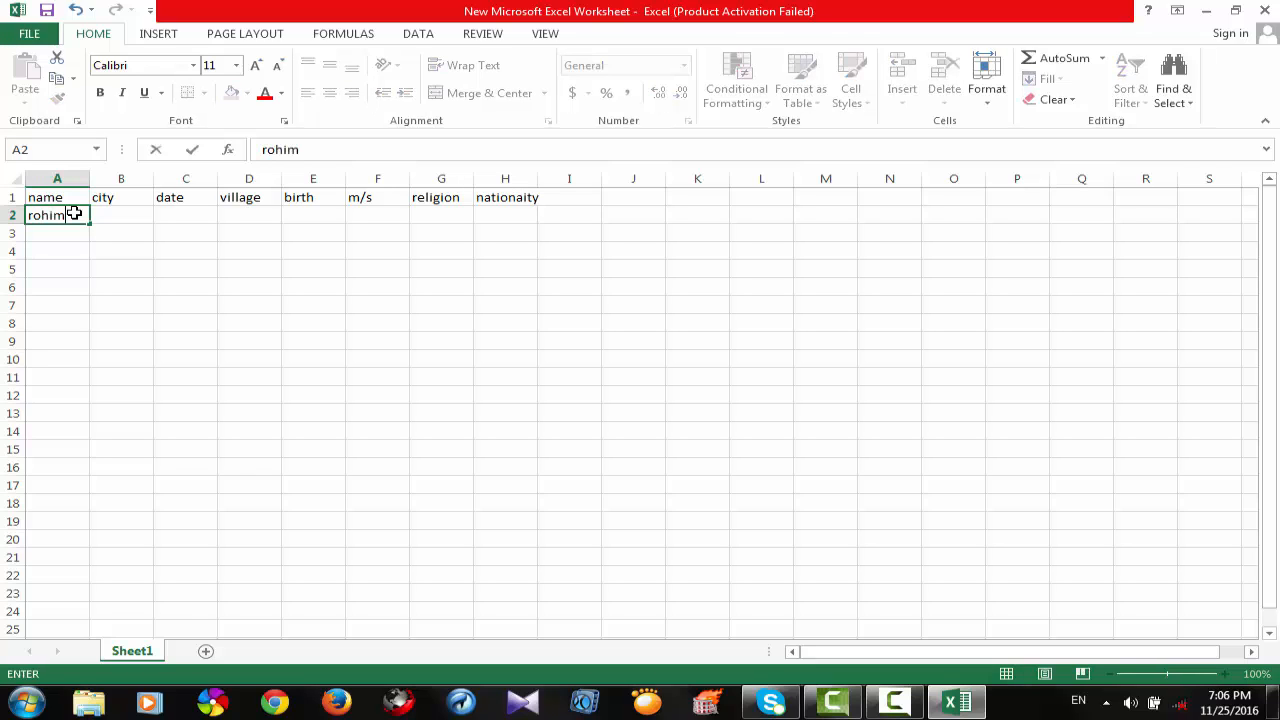
left_click(125, 218)
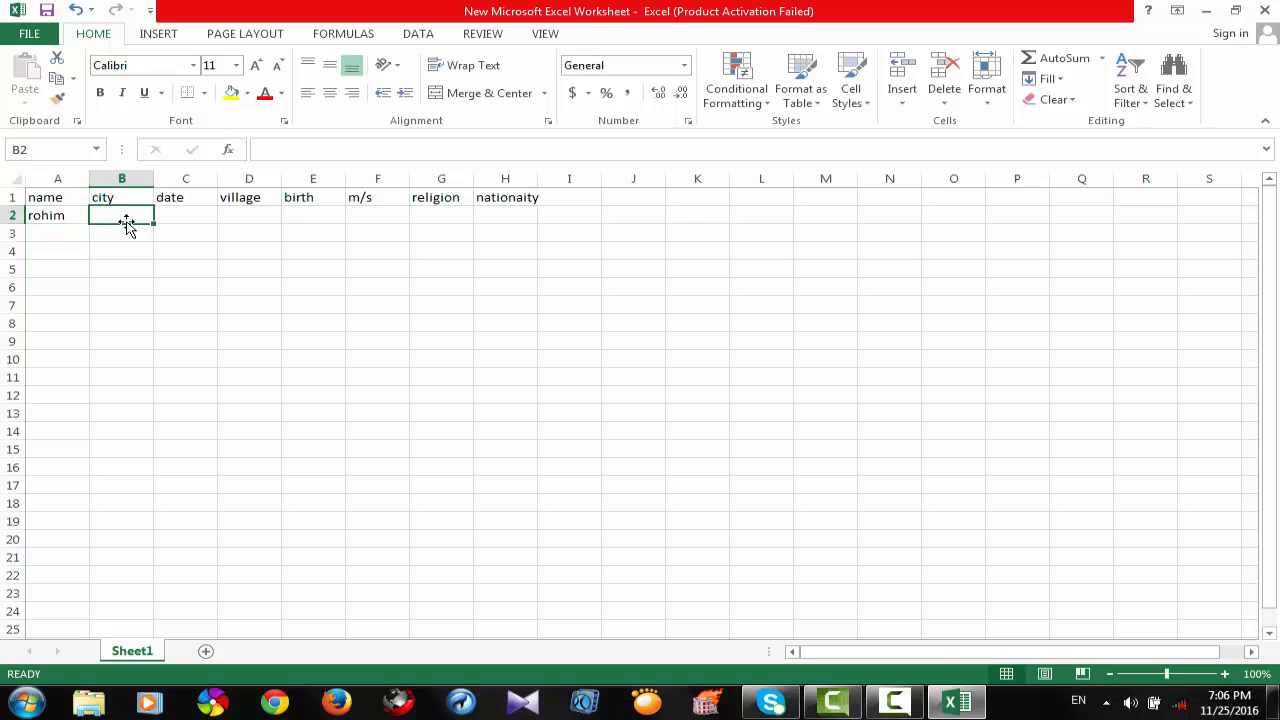
type("dhaka")
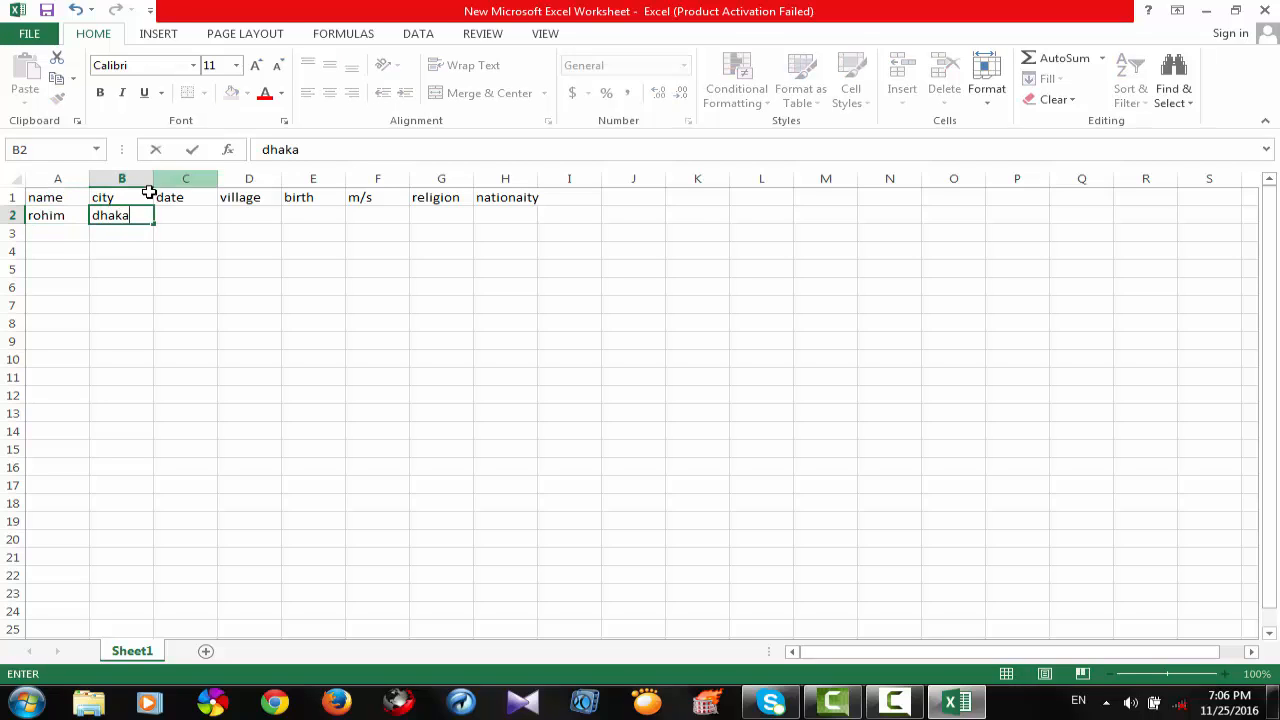
left_click(176, 216)
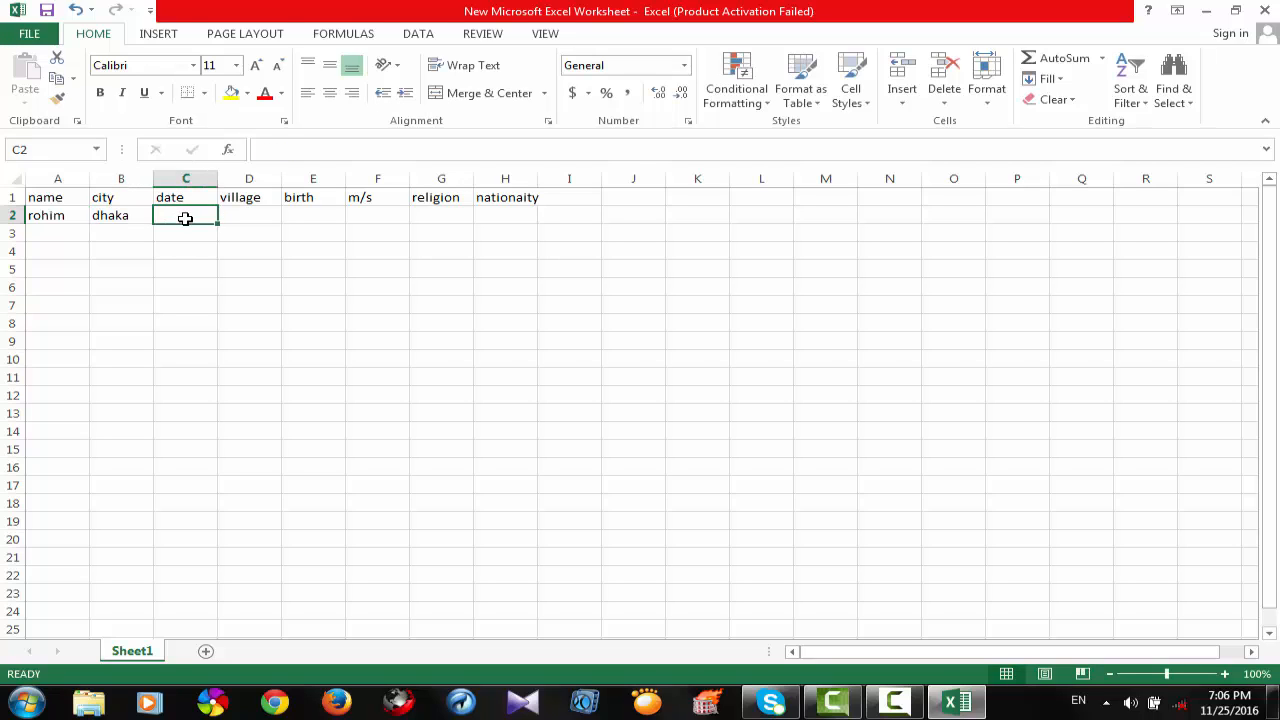
type("23.10.16")
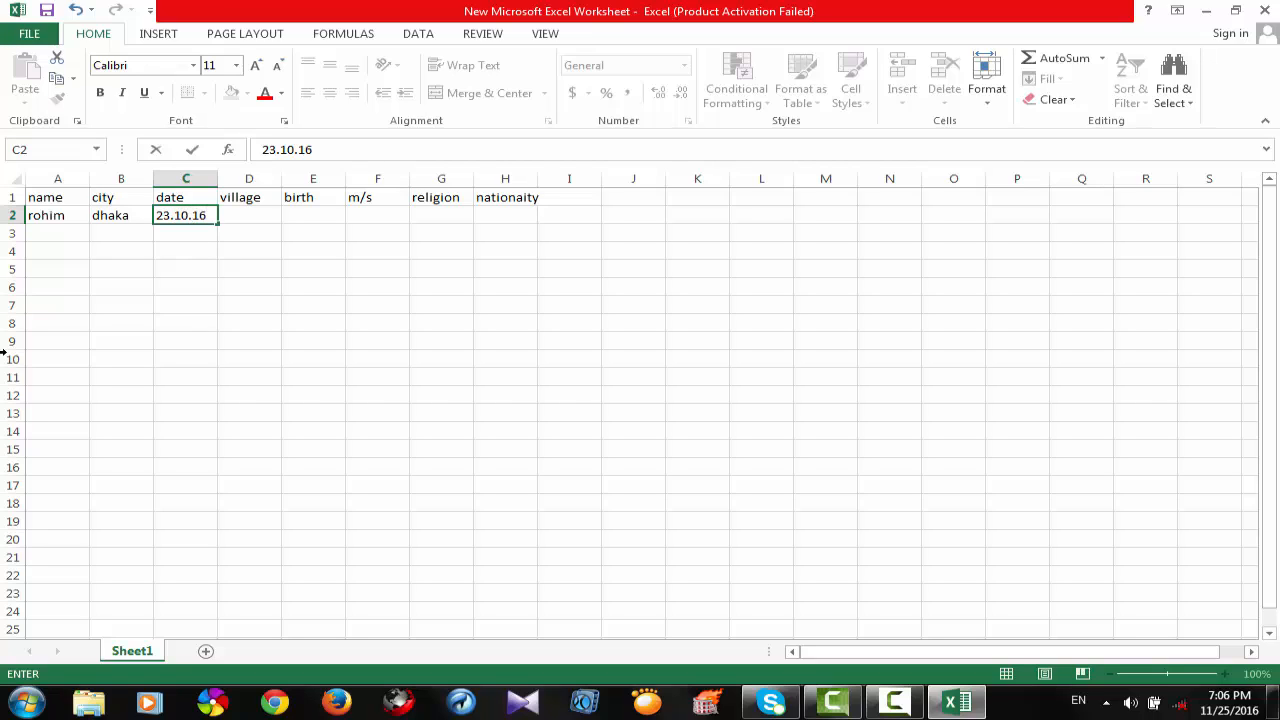
Enter "mirpur" as the village in cell D2 and the person's date of birth in E2.
left_click(246, 217)
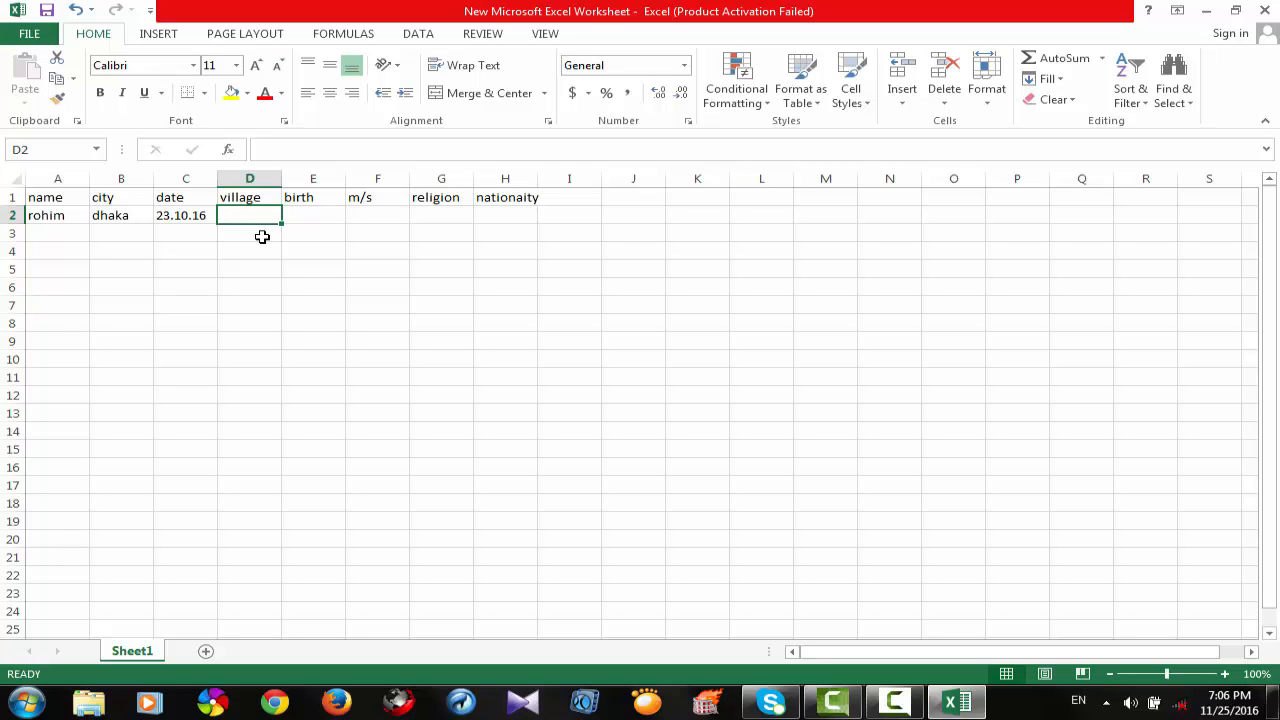
type("mirpur")
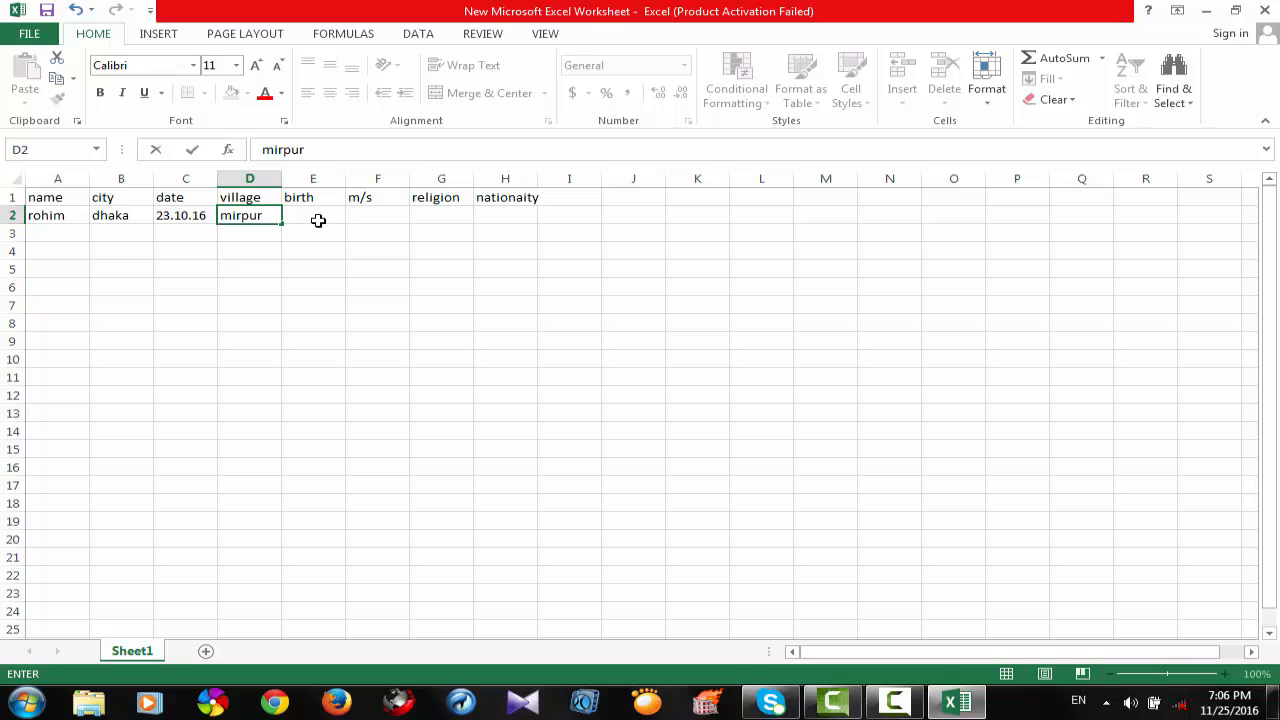
left_click(321, 221)
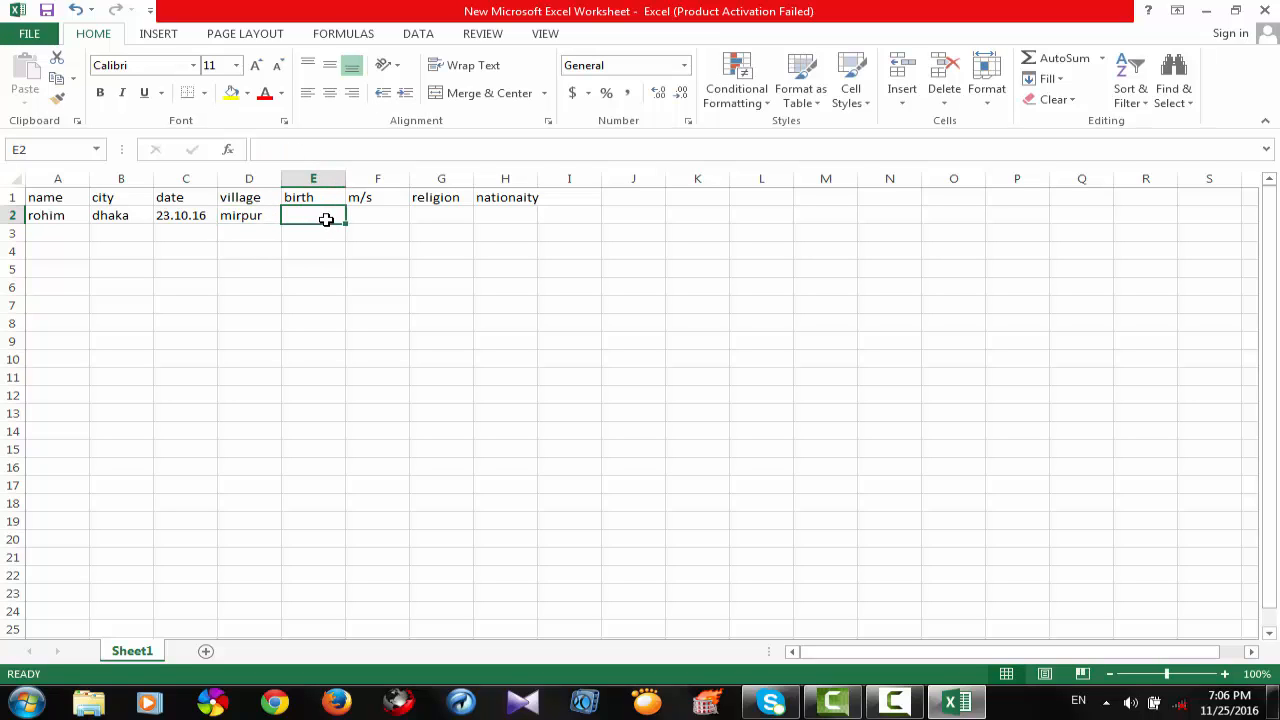
type("15janu")
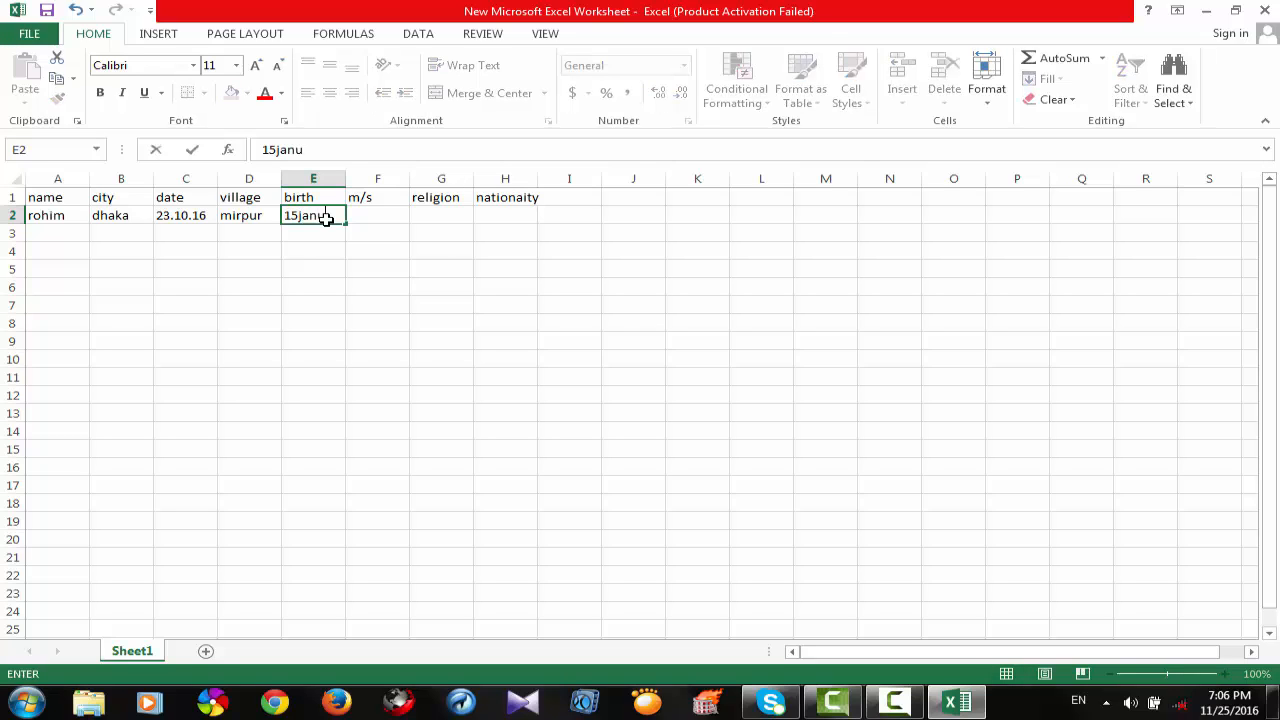
type("ary")
type("994")
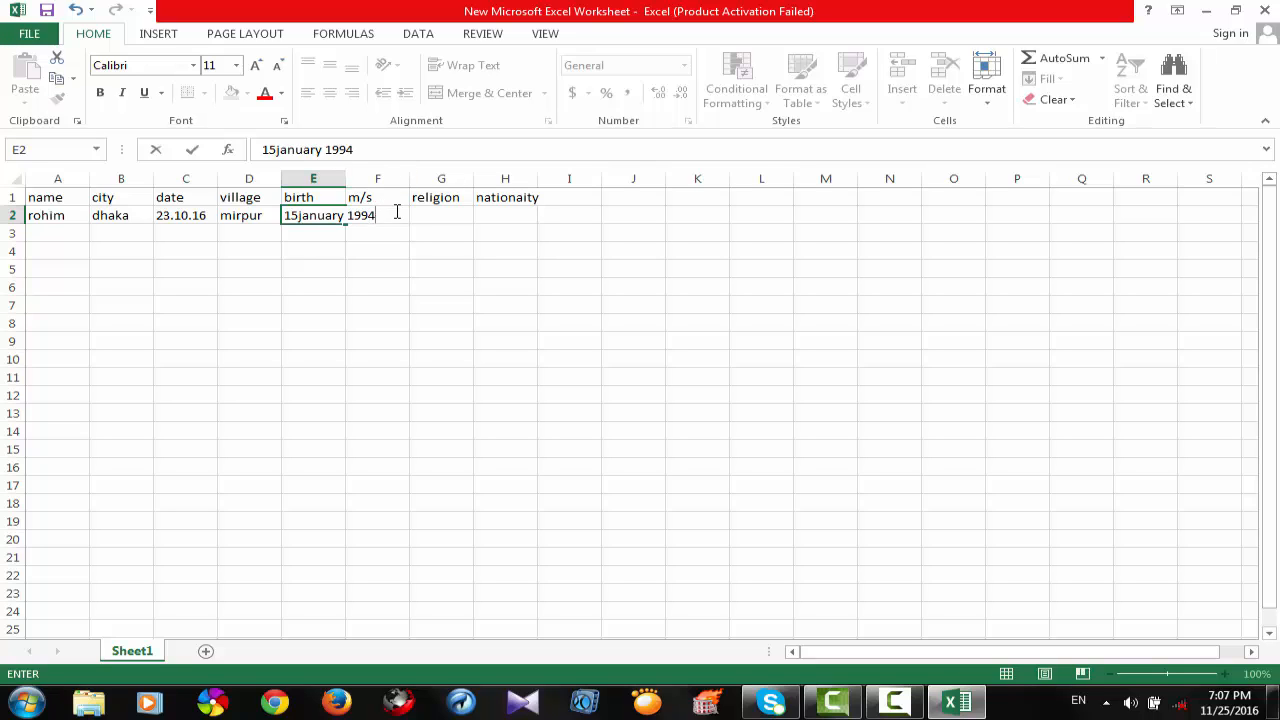
left_click(378, 198)
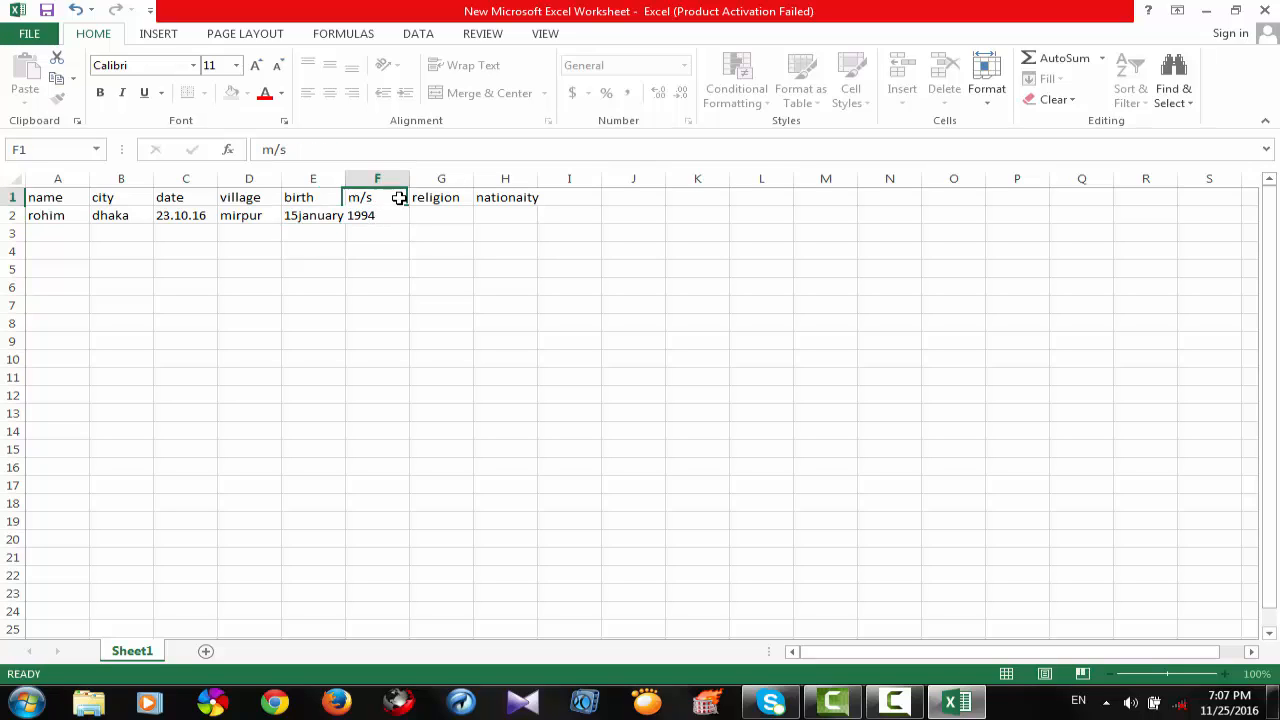
left_click(376, 226)
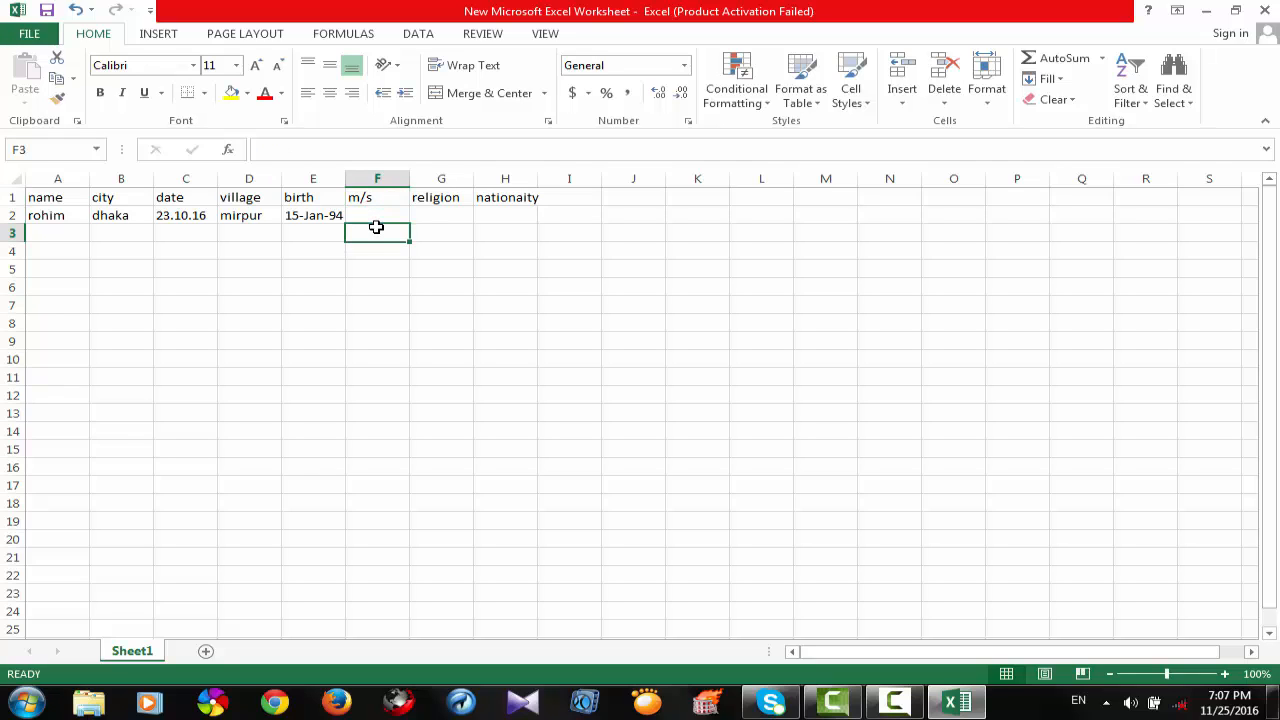
Examine how the birth date in cell E2 is stored compared with its display in the sheet.
left_click(377, 216)
left_click(328, 220)
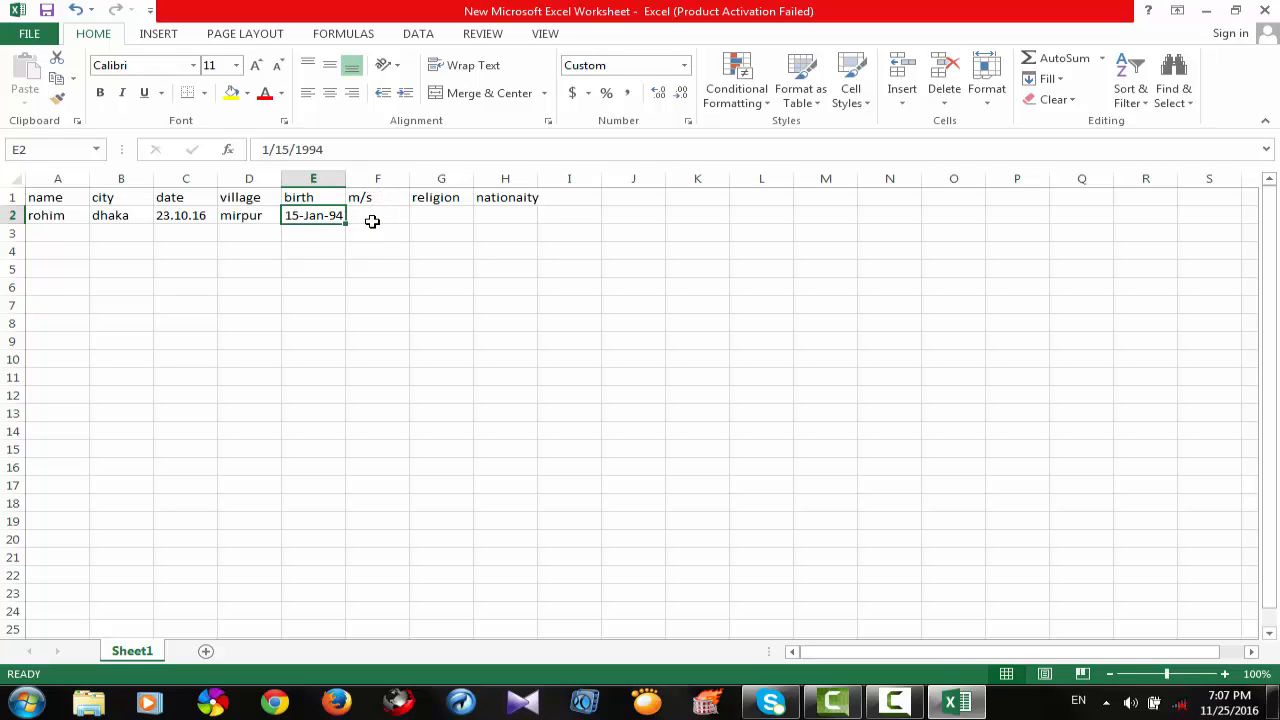
left_click(372, 221)
left_click(314, 217)
left_click(255, 221)
left_click(322, 220)
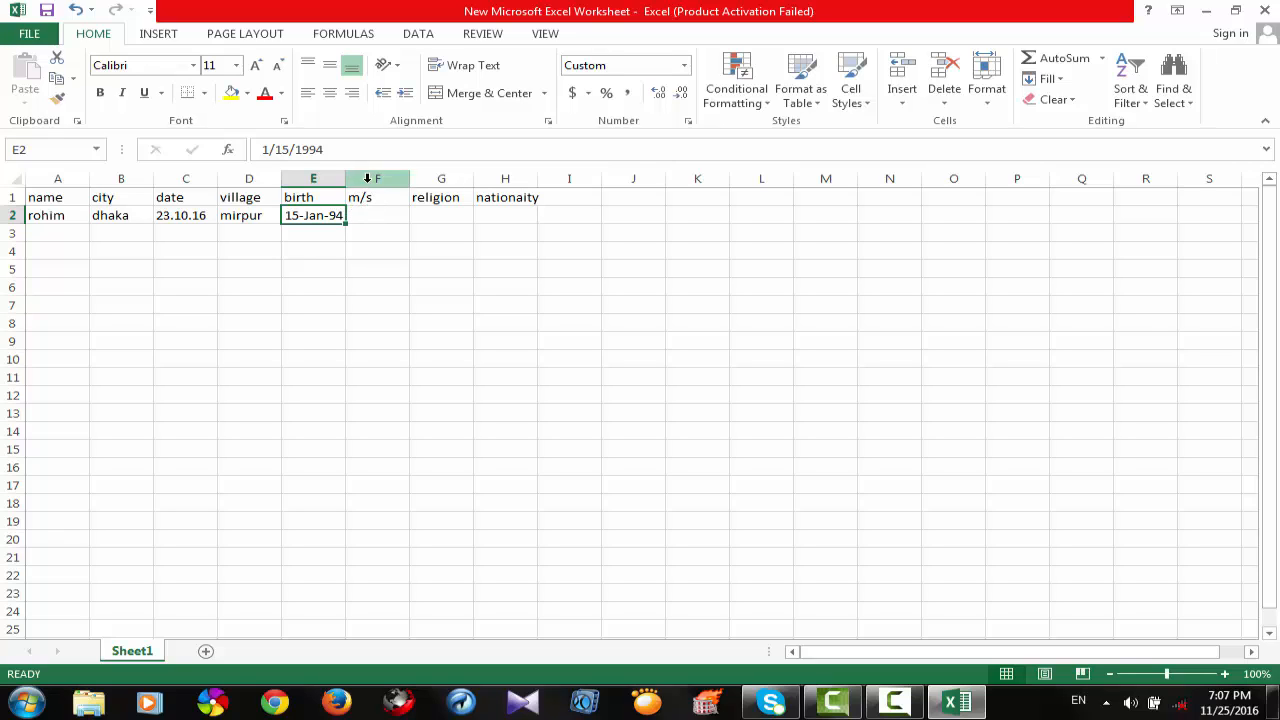
left_click(386, 222)
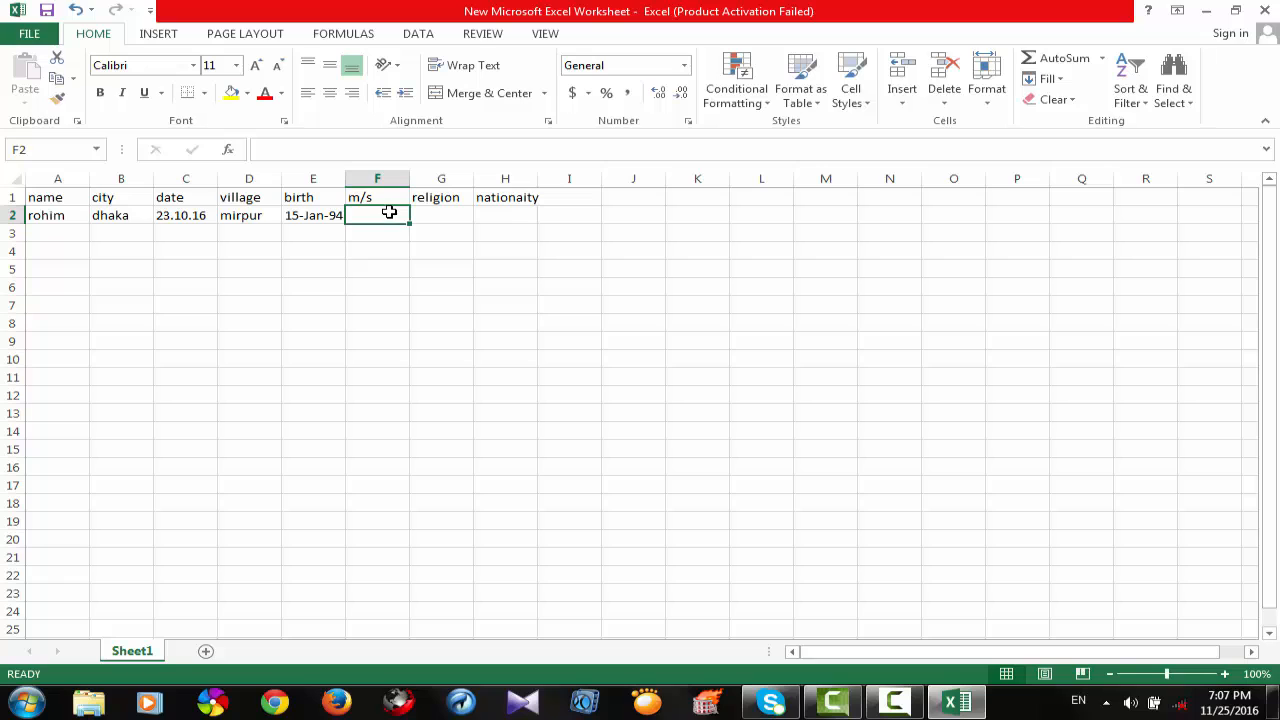
left_click(318, 216)
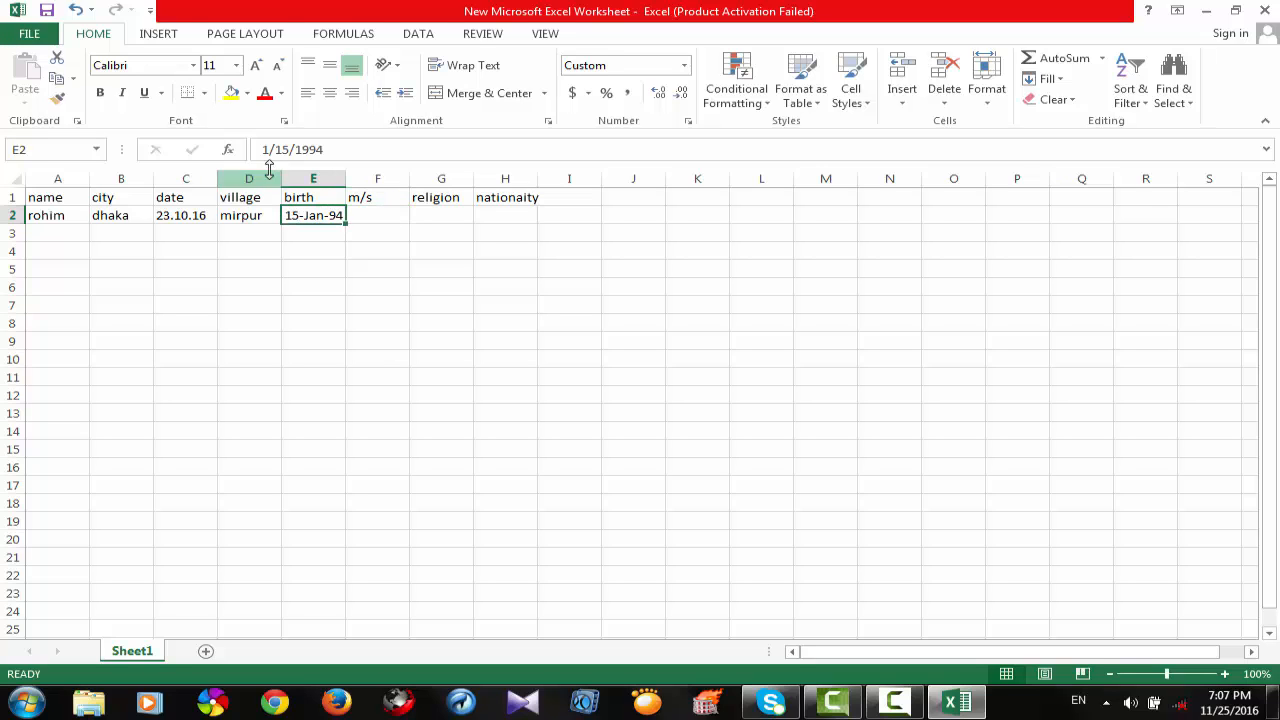
left_click_drag(312, 149, 263, 152)
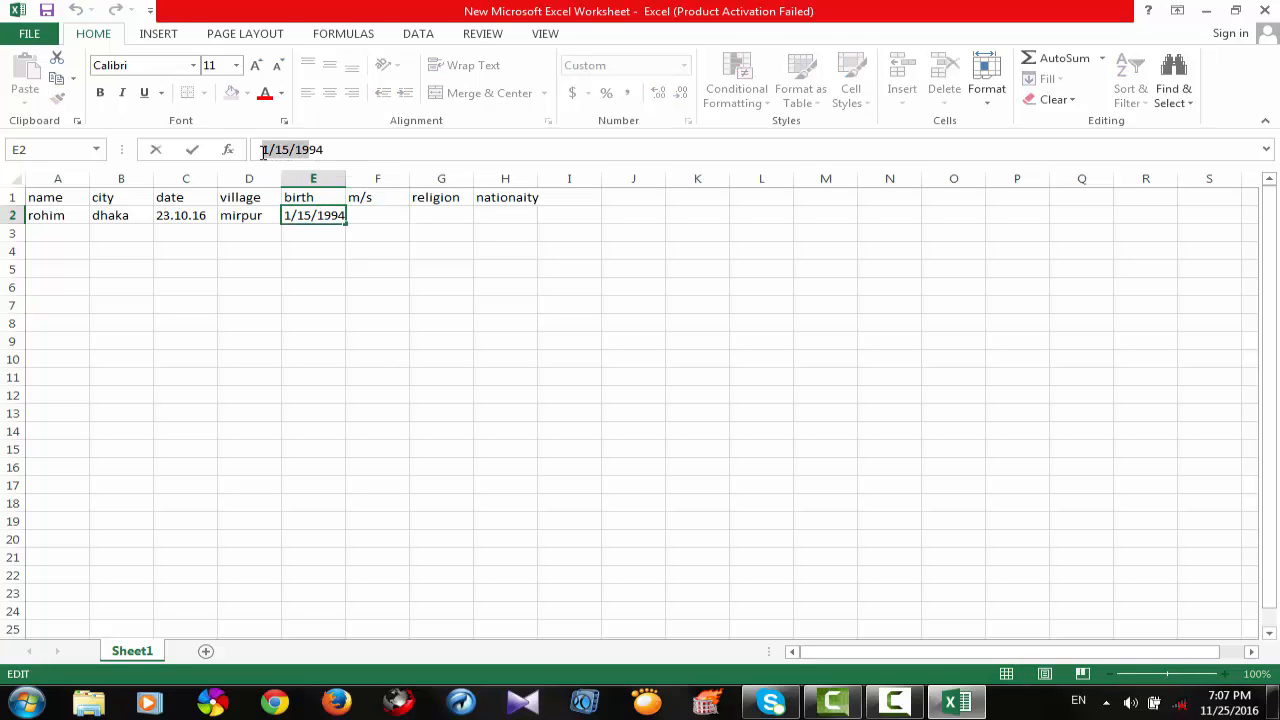
left_click(332, 151)
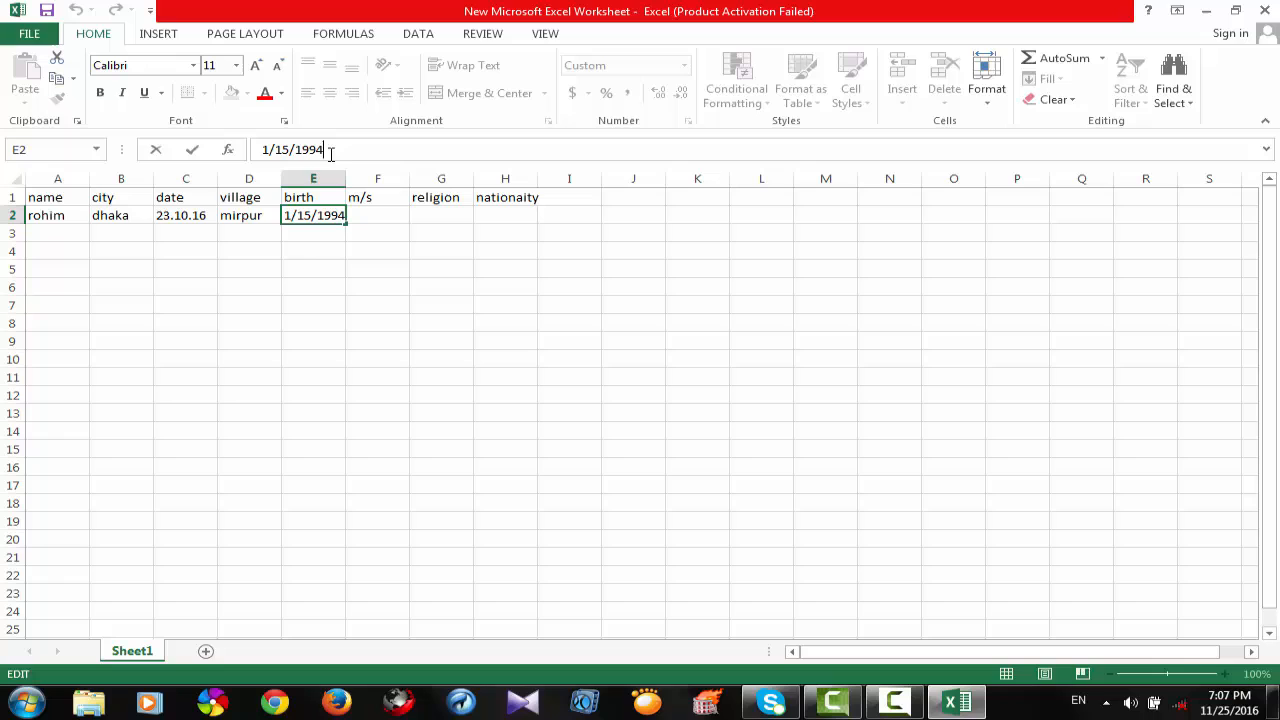
Enter "unmarried" in cell F2, "islam" in G2 and "bangladeshi" in H2.
left_click(367, 221)
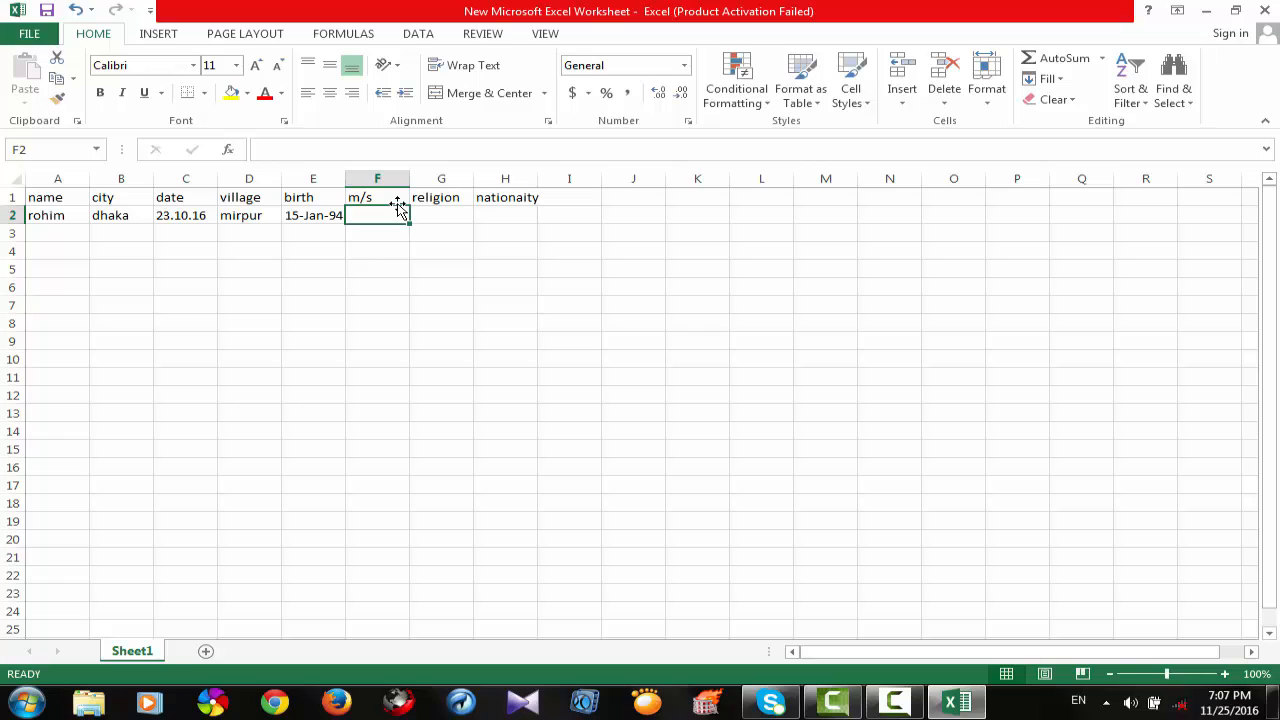
type("unm")
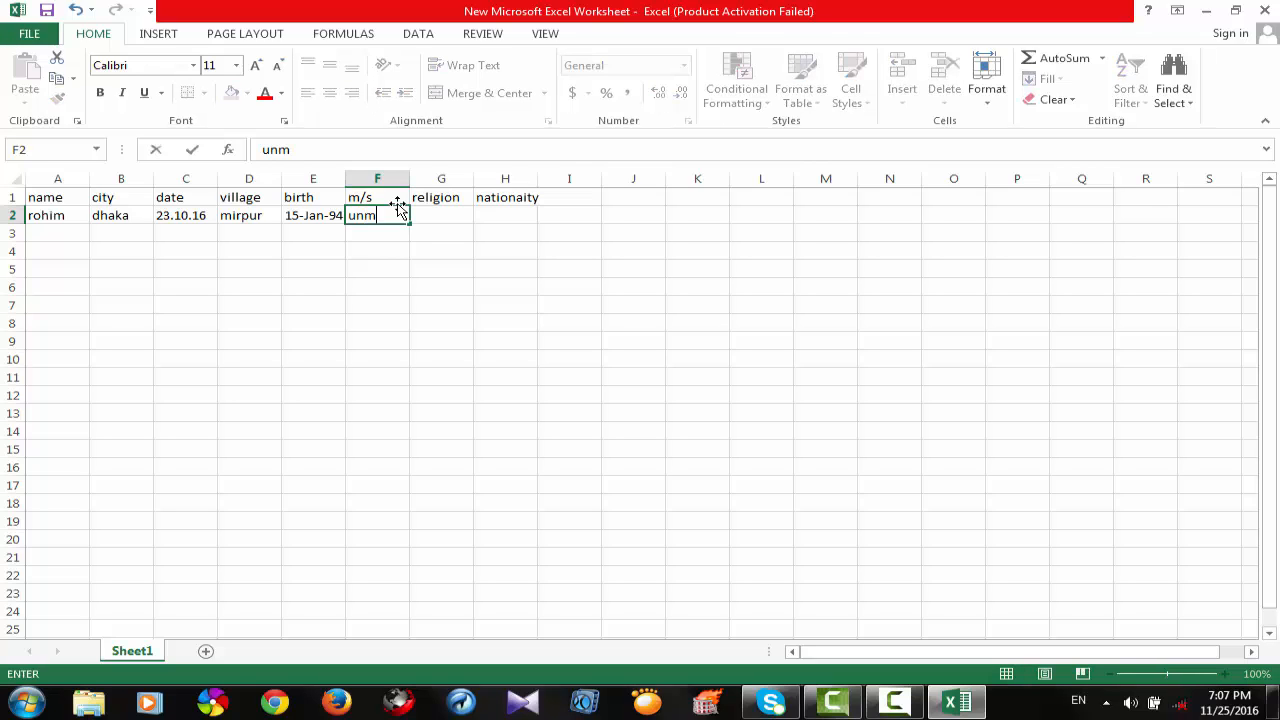
type("arried")
key("F2")
left_click(441, 221)
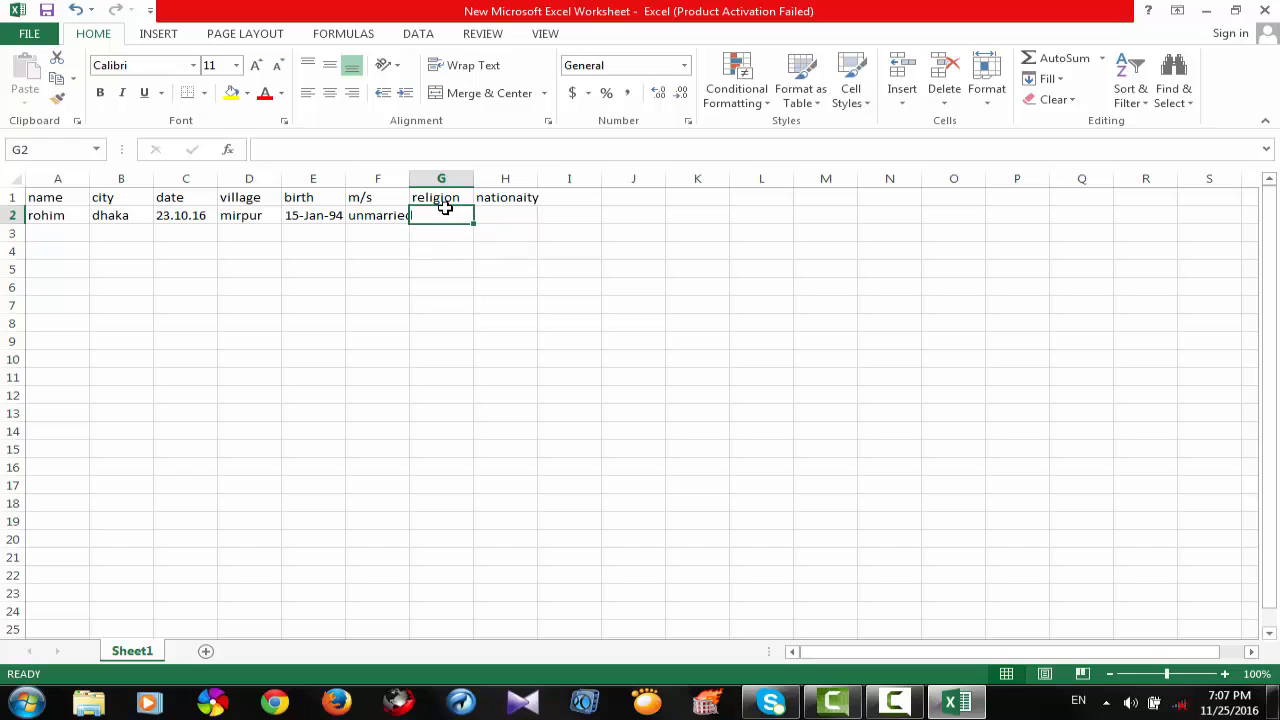
type("islam")
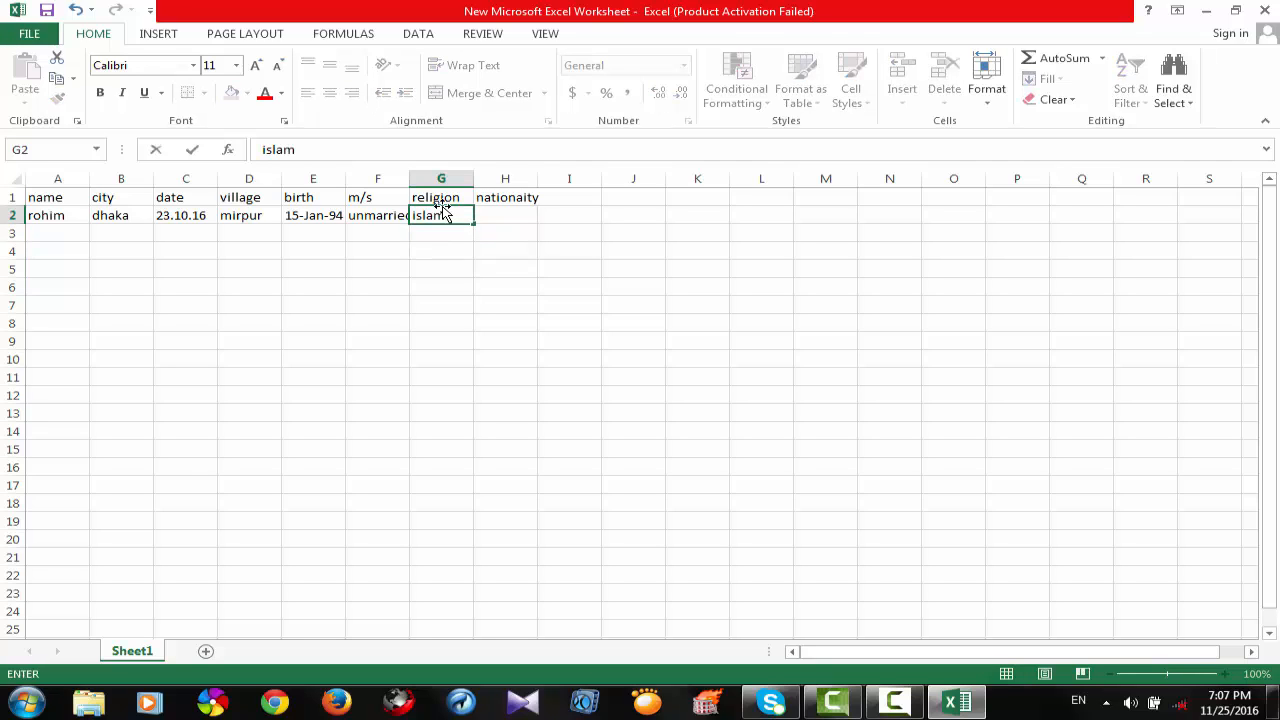
left_click(491, 215)
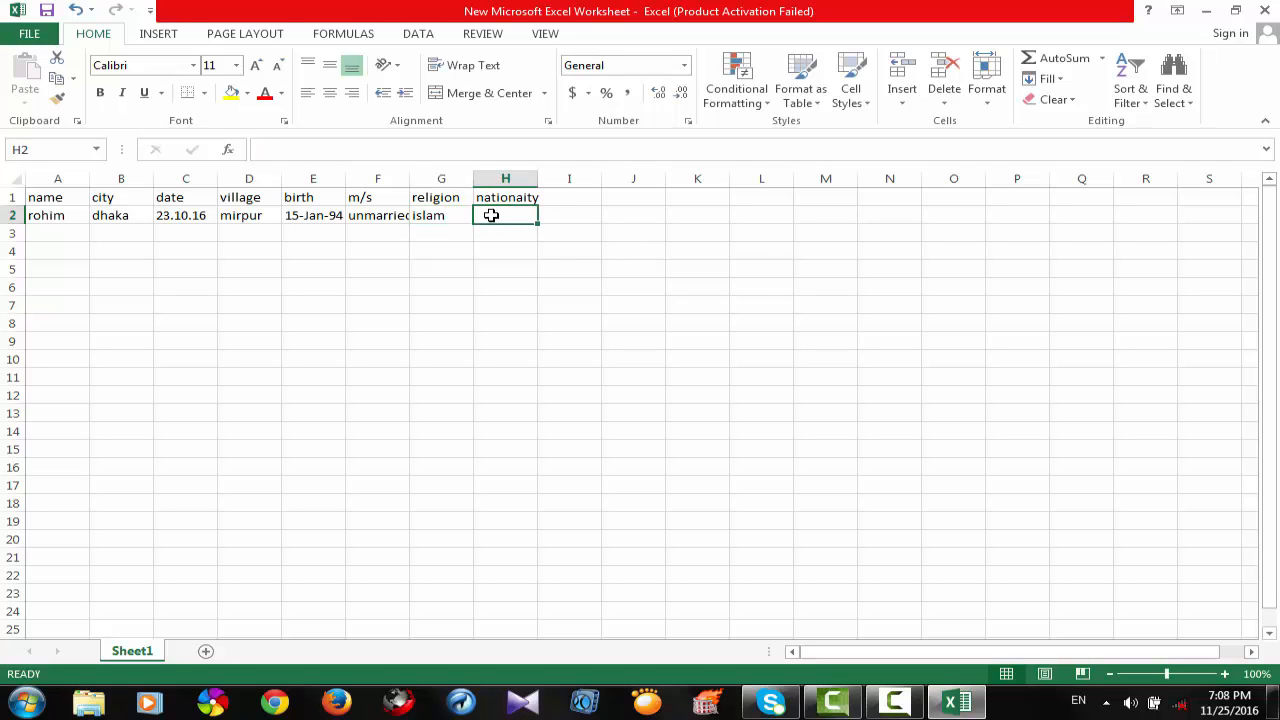
type("bang")
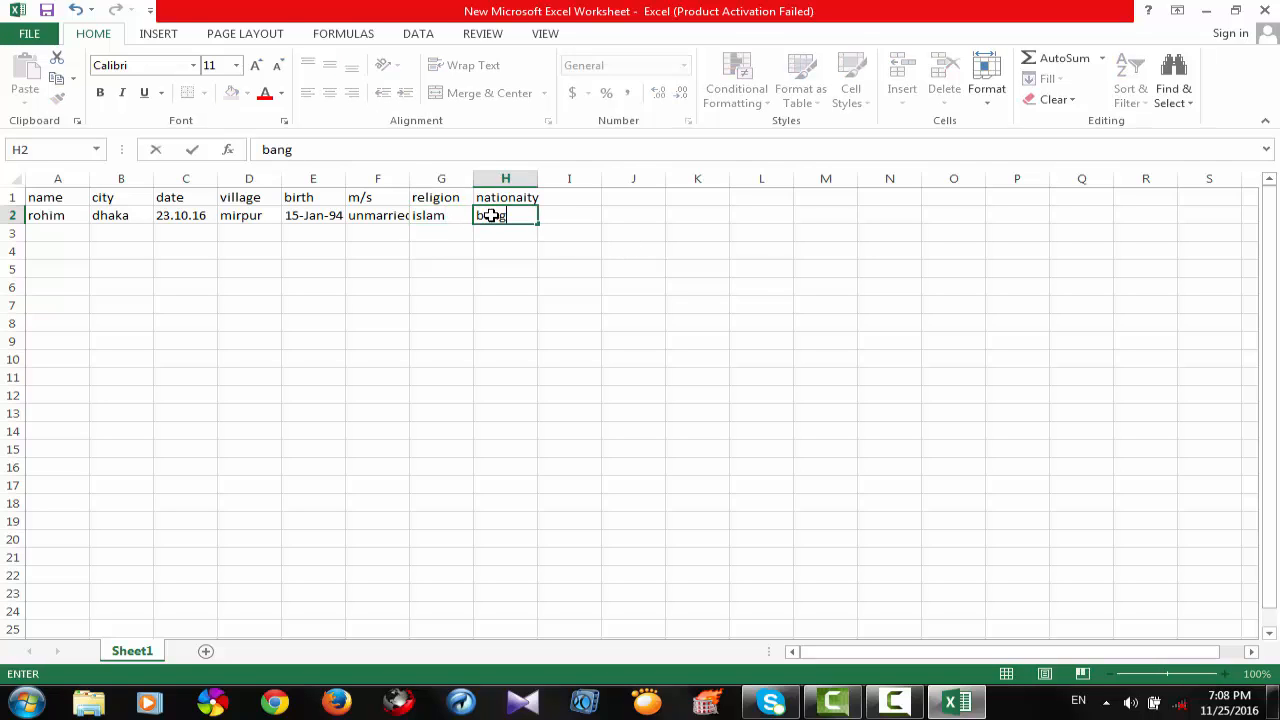
type("ladeshi")
left_click(638, 215)
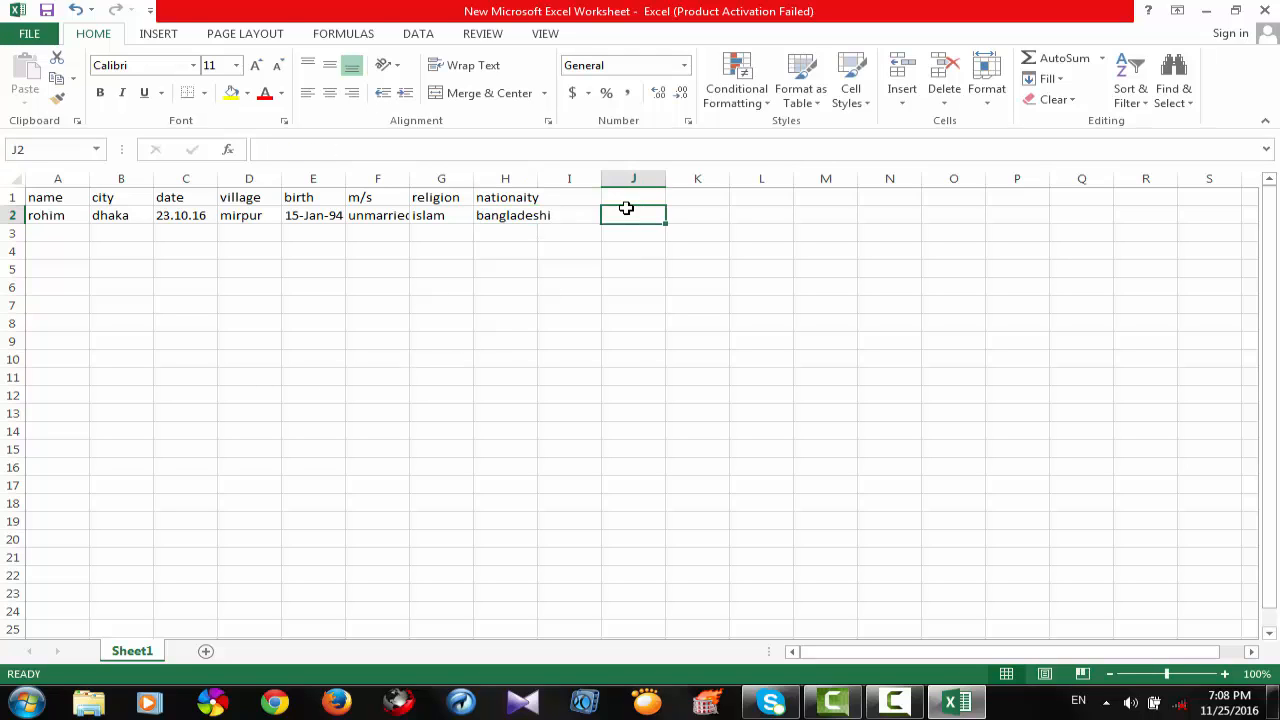
Increase the font size of the empty cell I2 to 12.
left_click(581, 216)
left_click(576, 198)
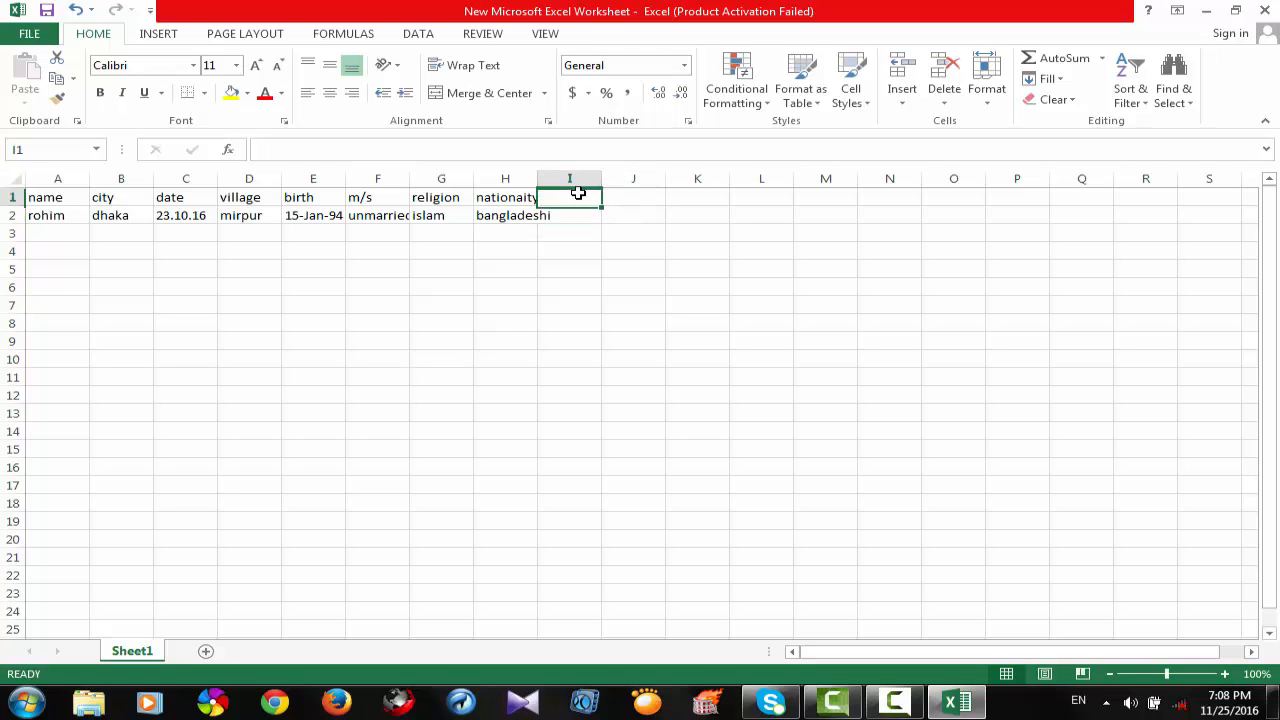
left_click(584, 231)
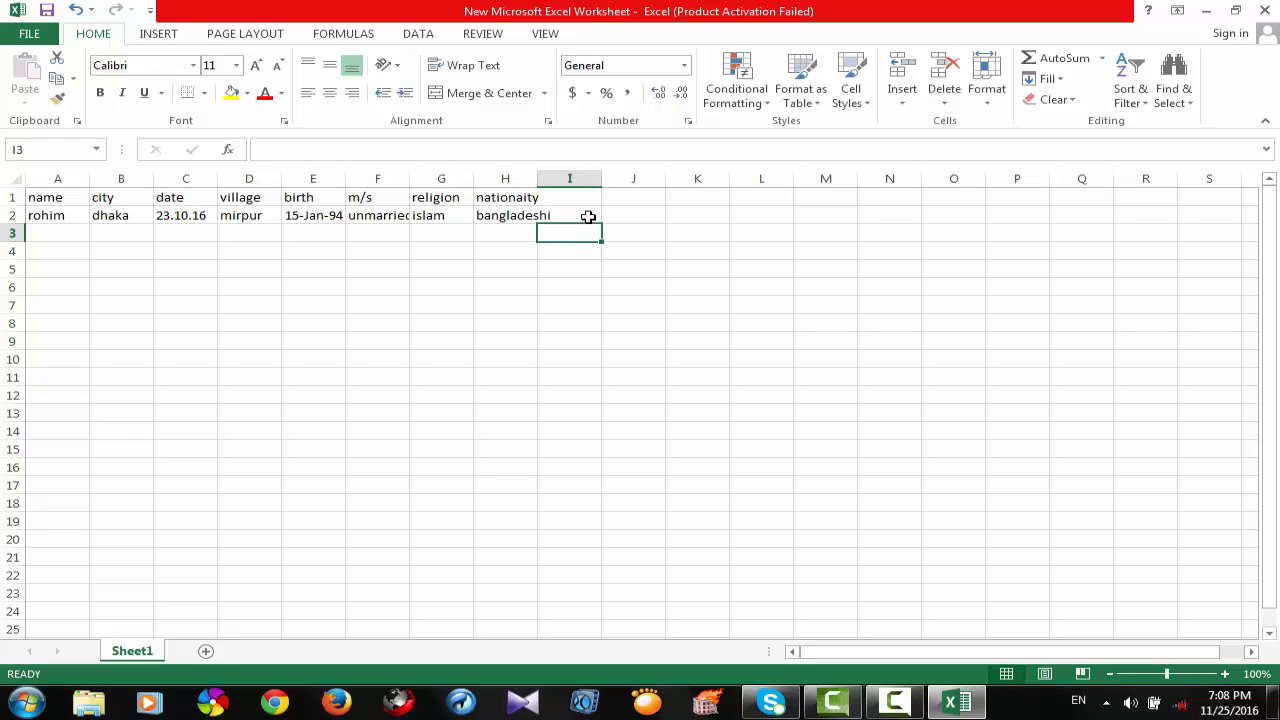
left_click(587, 215)
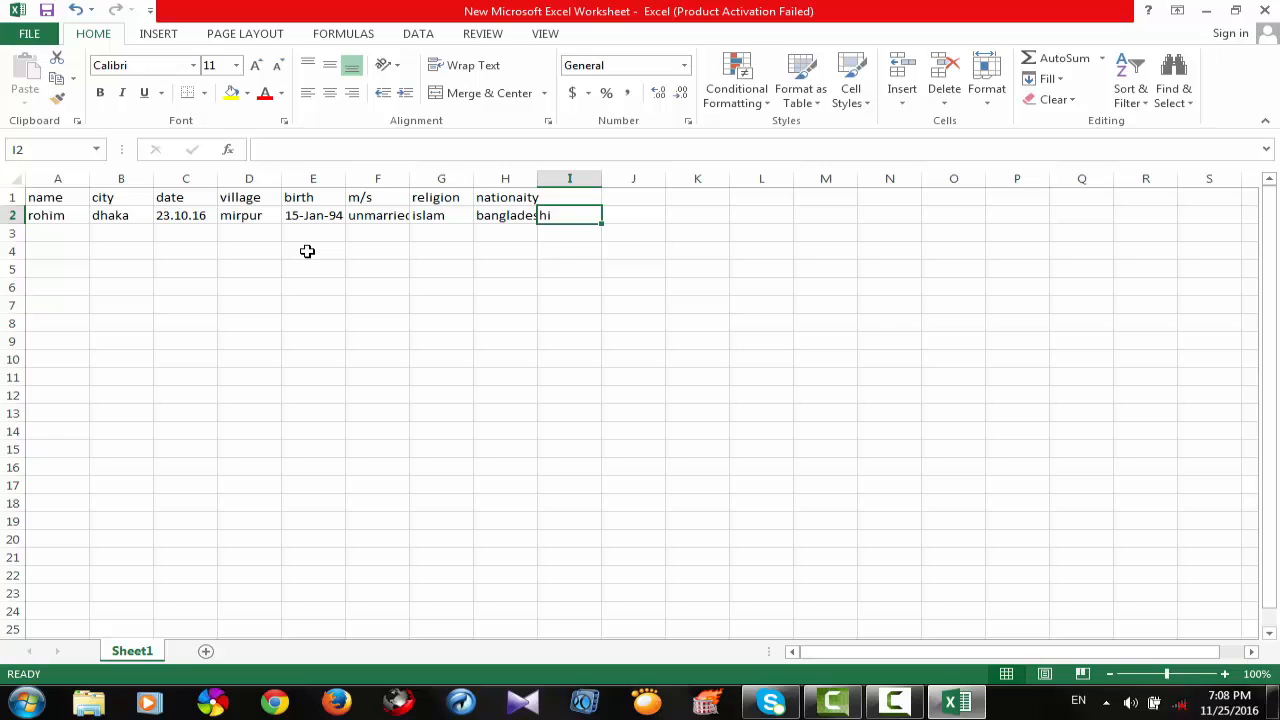
left_click(256, 65)
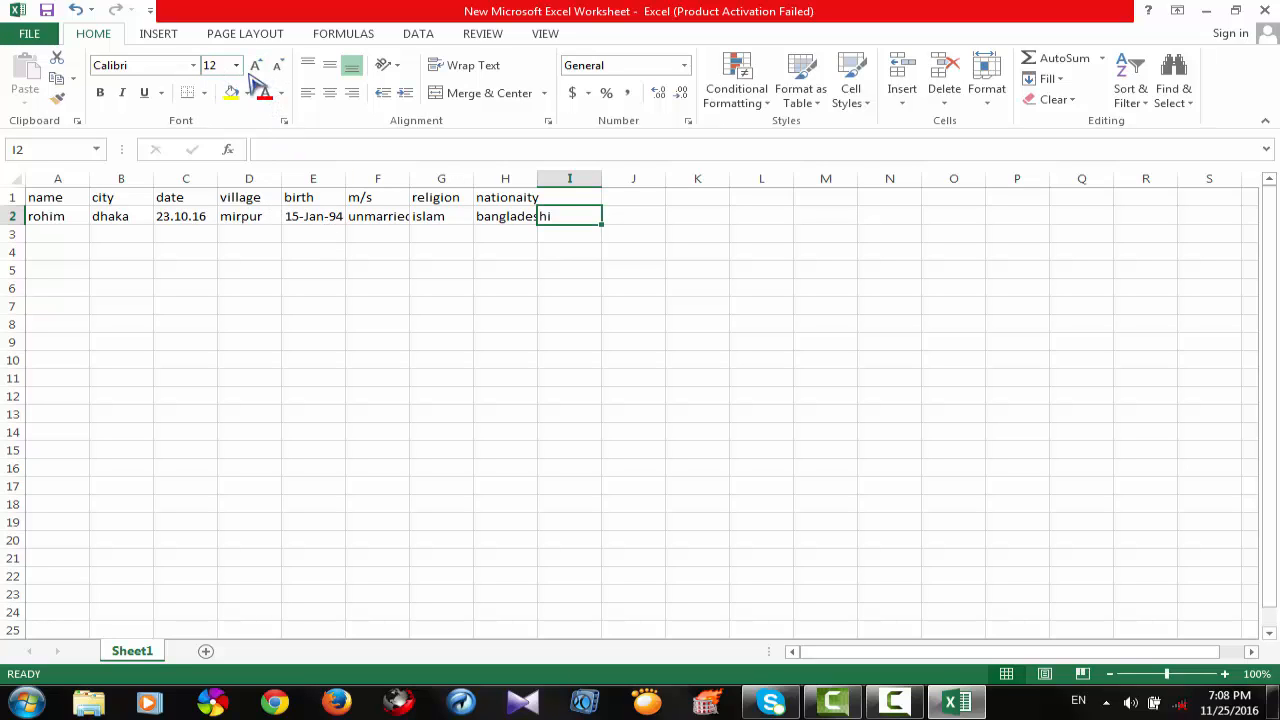
Change the font of the religion entry in cell G2 to Arial Black and fill the cell with yellow.
left_click(443, 218)
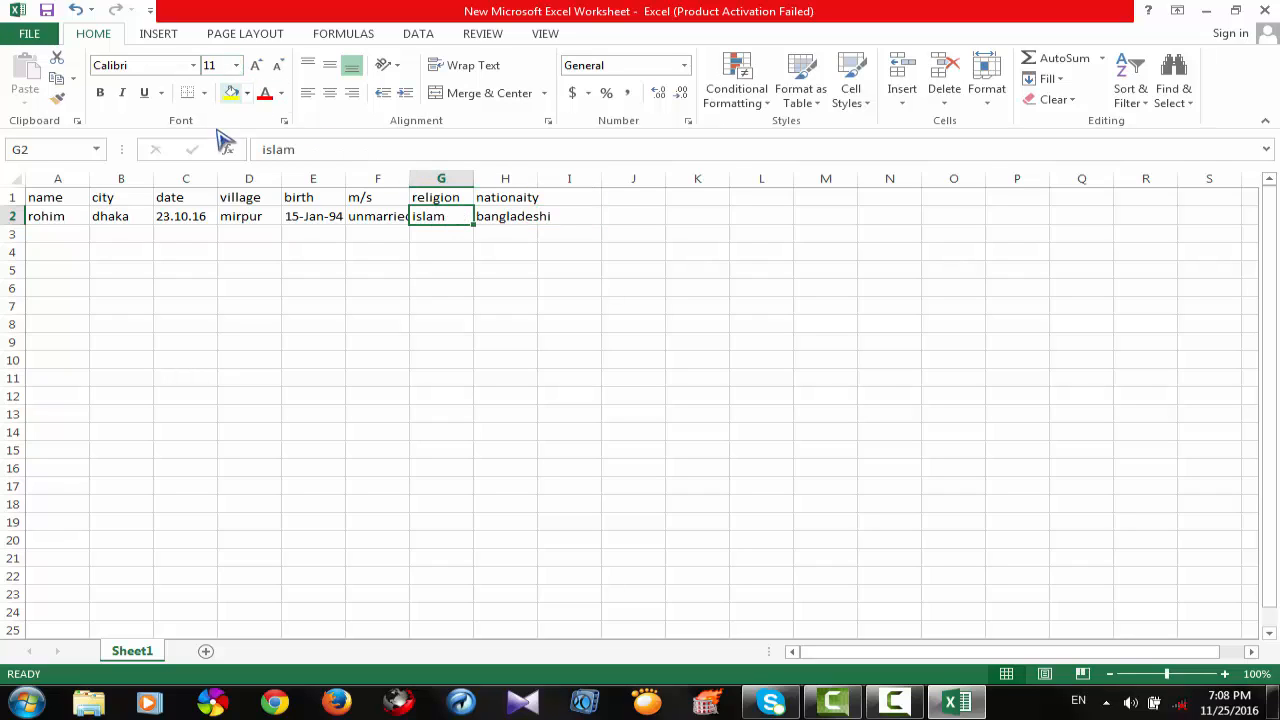
left_click(236, 65)
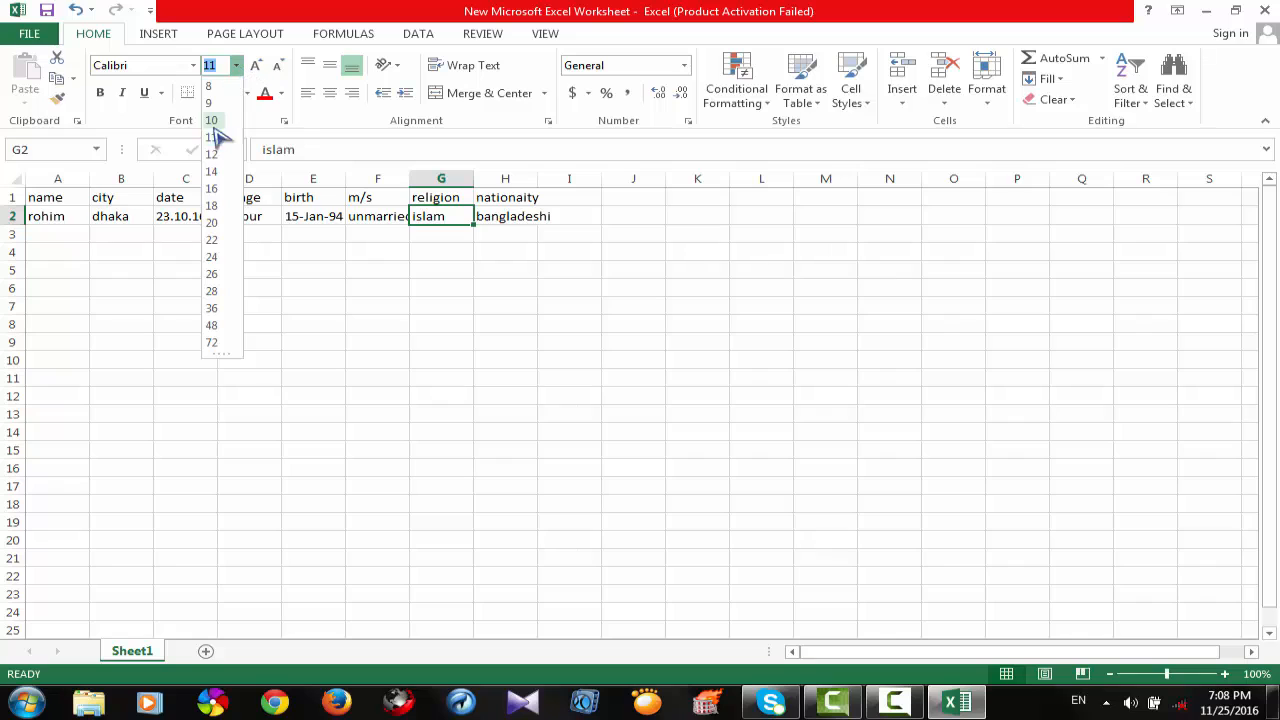
left_click(197, 65)
left_click(197, 65)
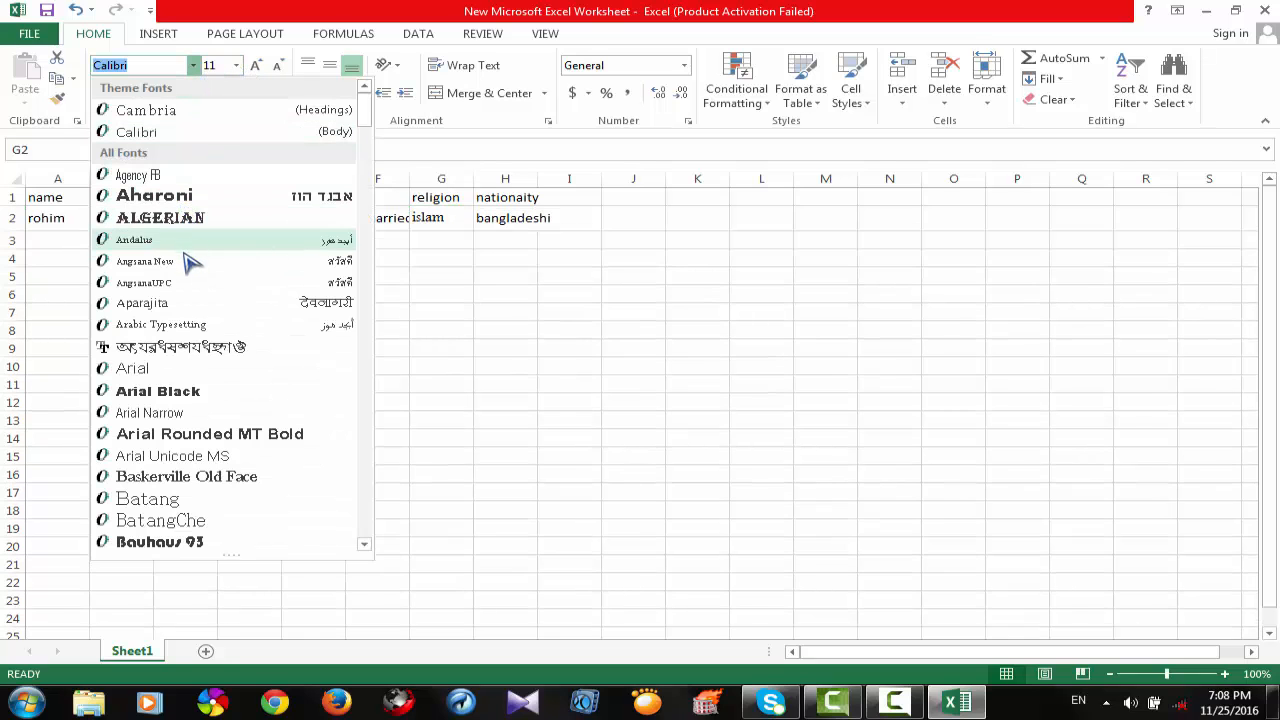
left_click(163, 391)
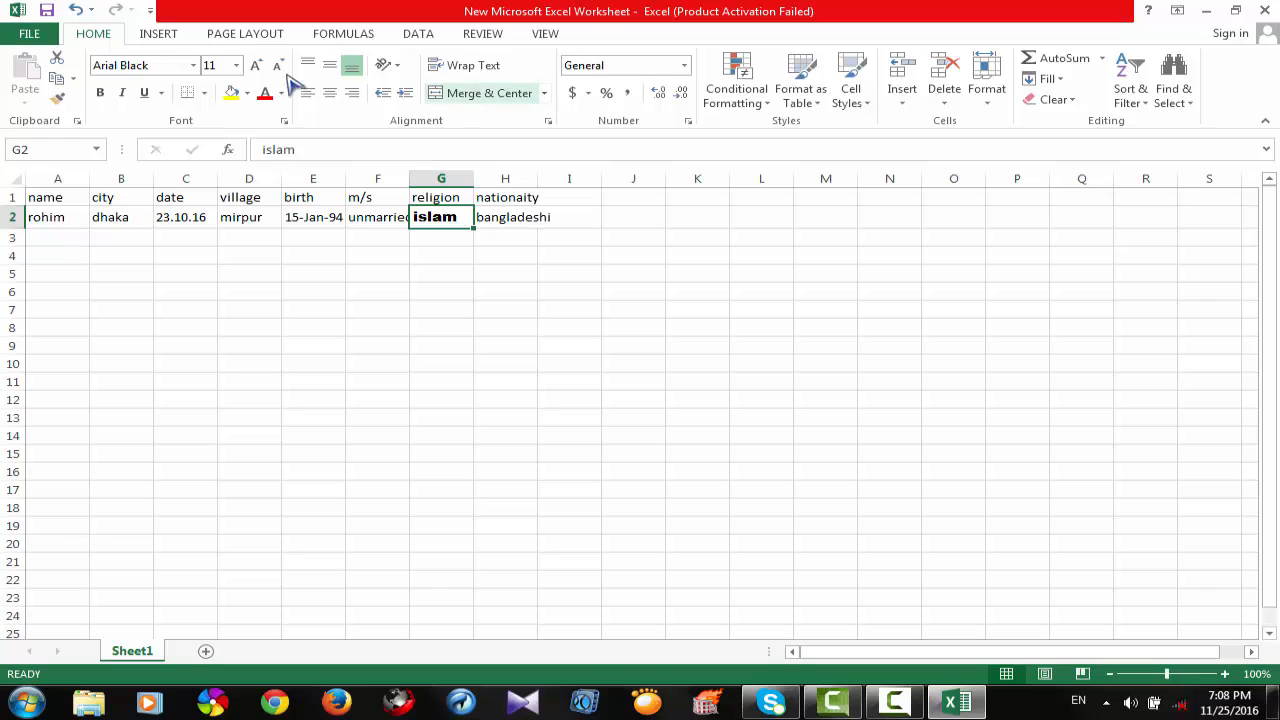
left_click(231, 93)
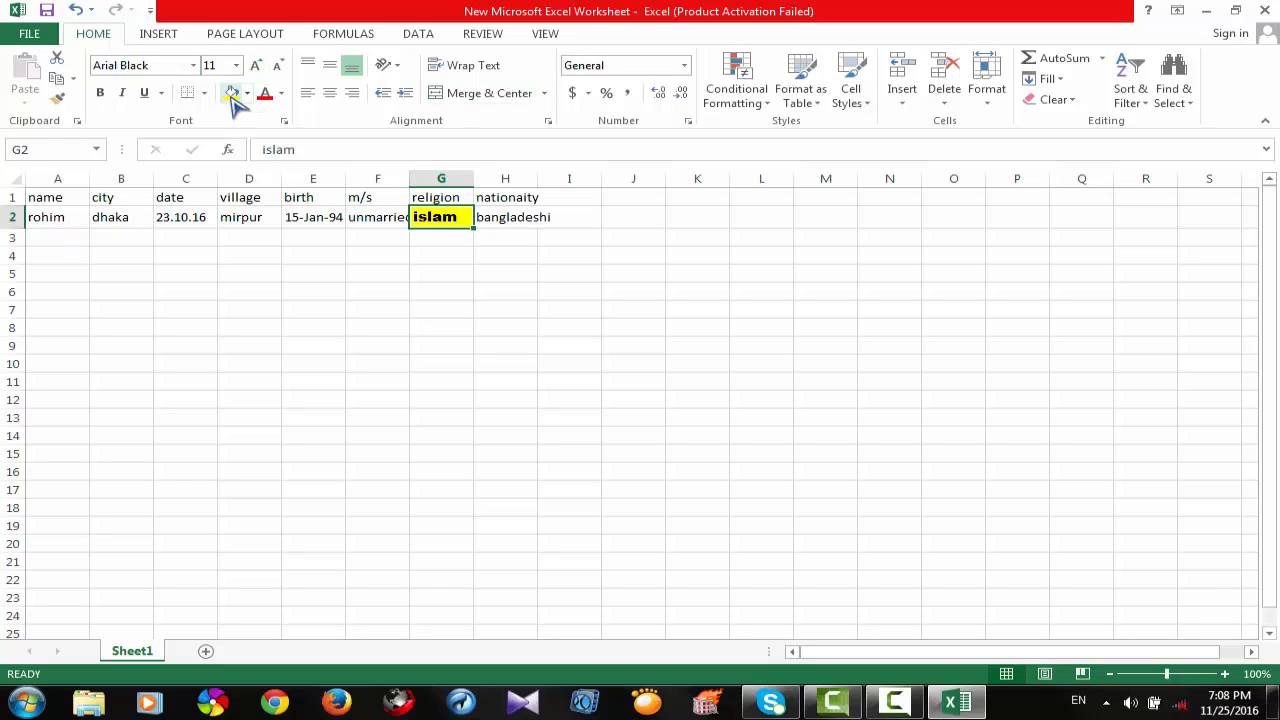
Change the fill color of the religion entry in cell G2 to dark orange.
left_click(247, 93)
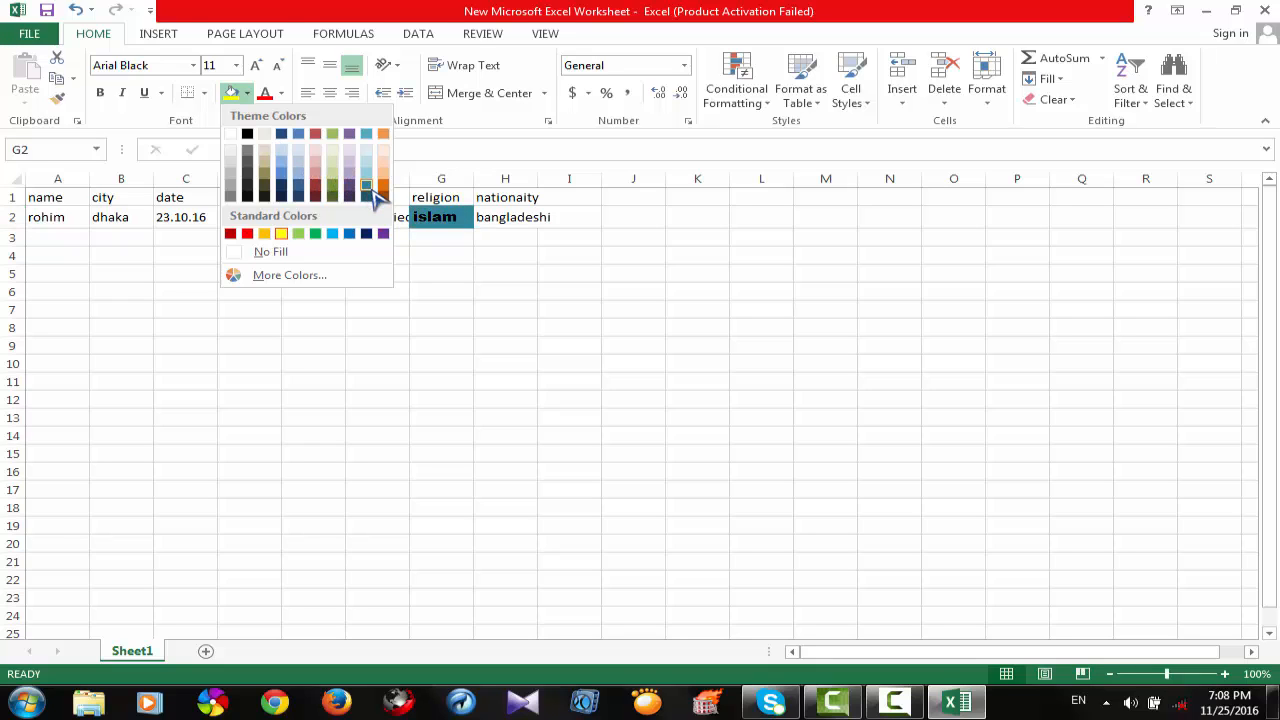
left_click(385, 196)
left_click(508, 253)
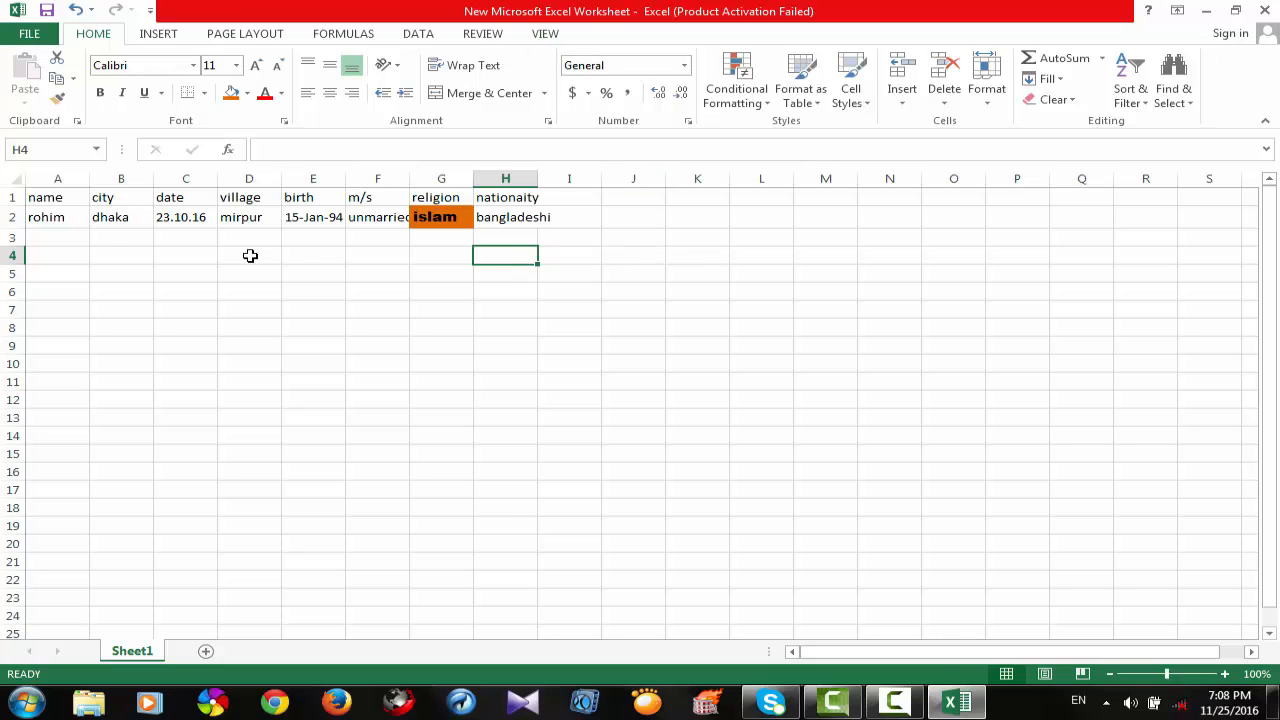
Make the nationality entry "bangladeshi" in cell H2 bold and italic, without an underline.
left_click(515, 220)
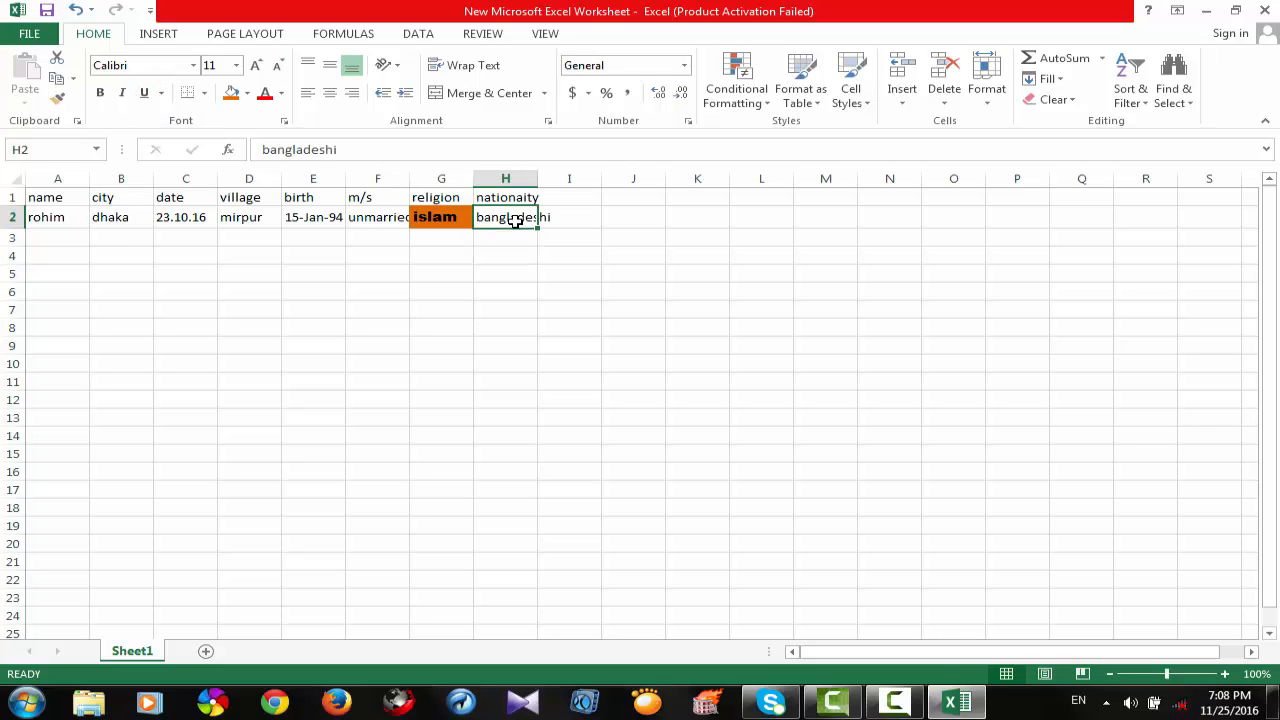
left_click(101, 93)
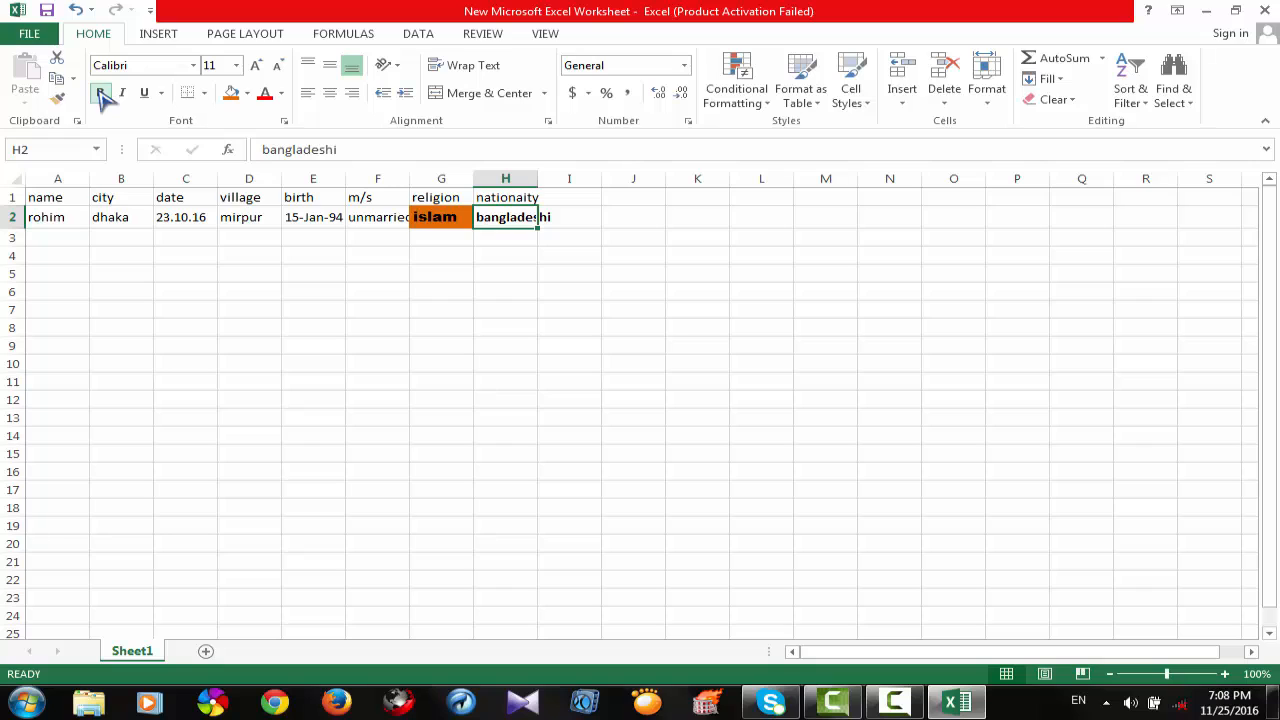
left_click(146, 93)
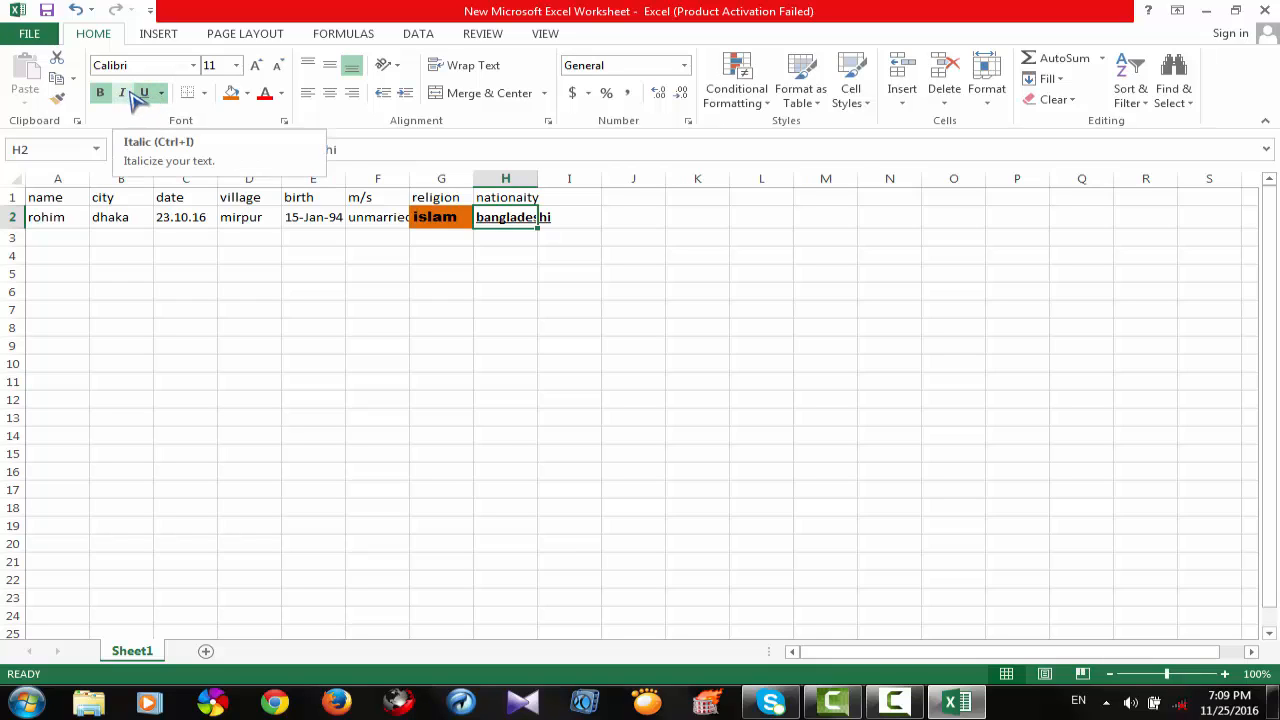
left_click(122, 96)
left_click(145, 93)
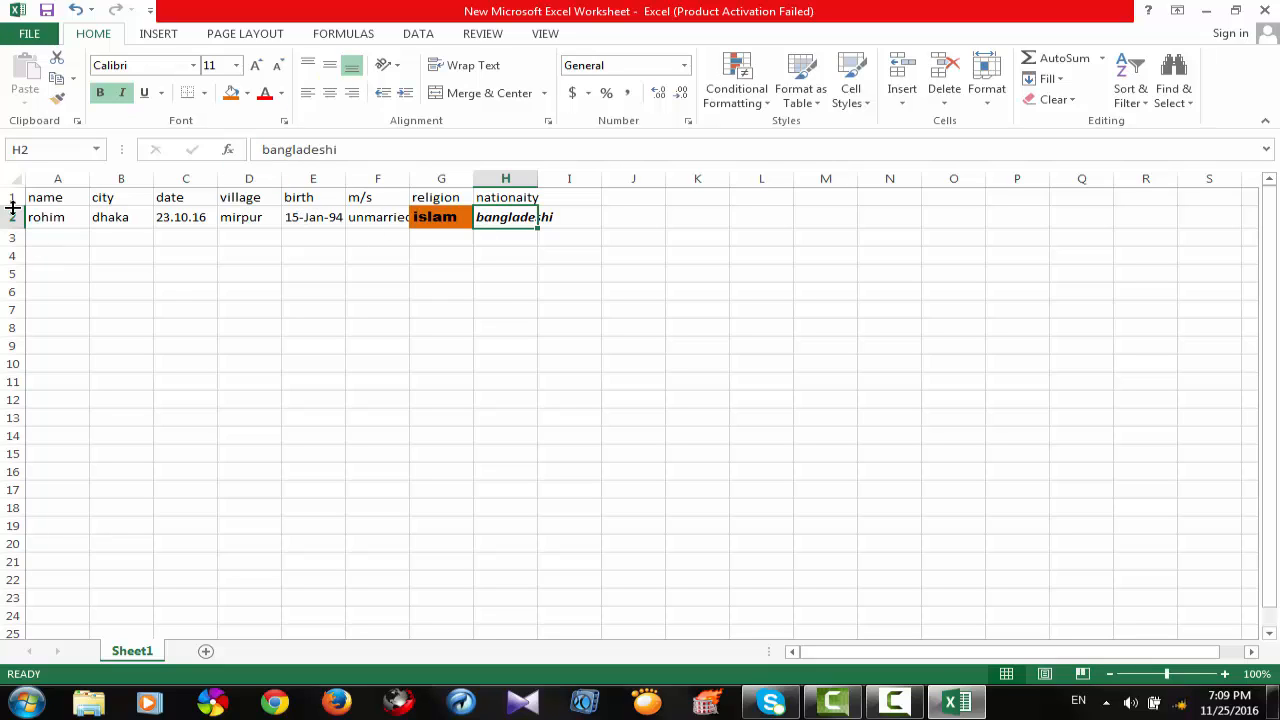
left_click(44, 256)
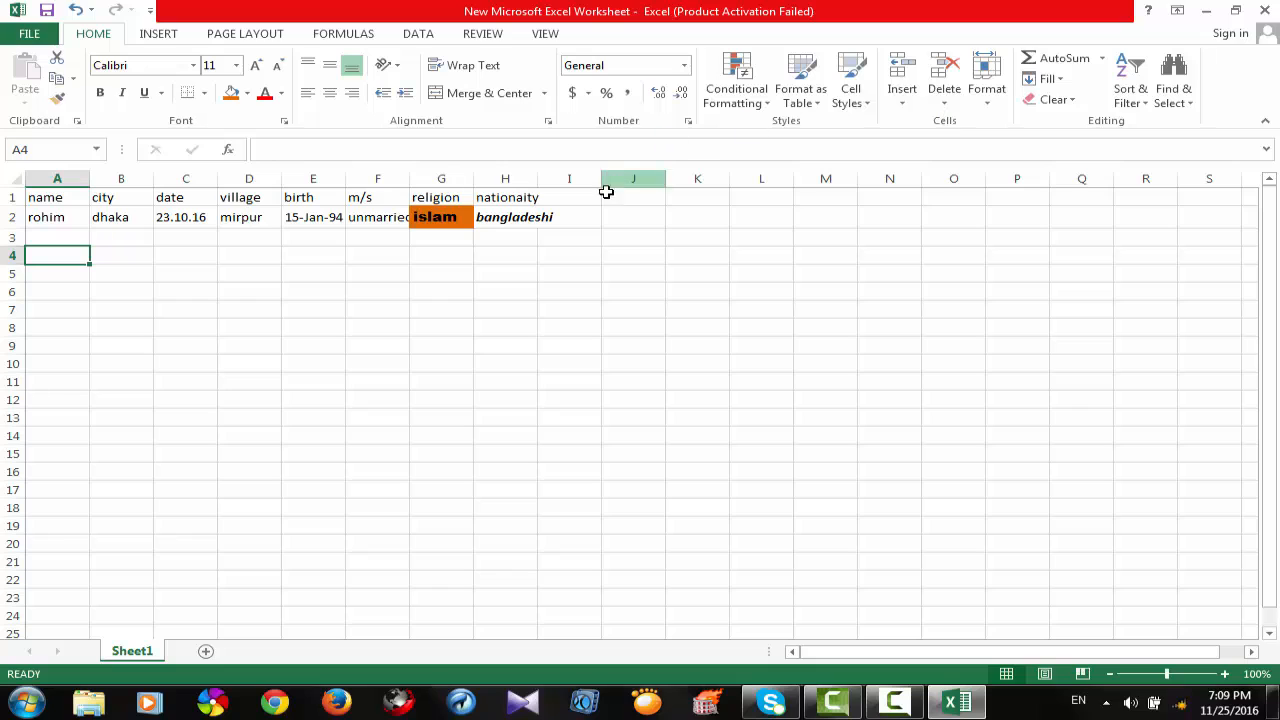
left_click(569, 203)
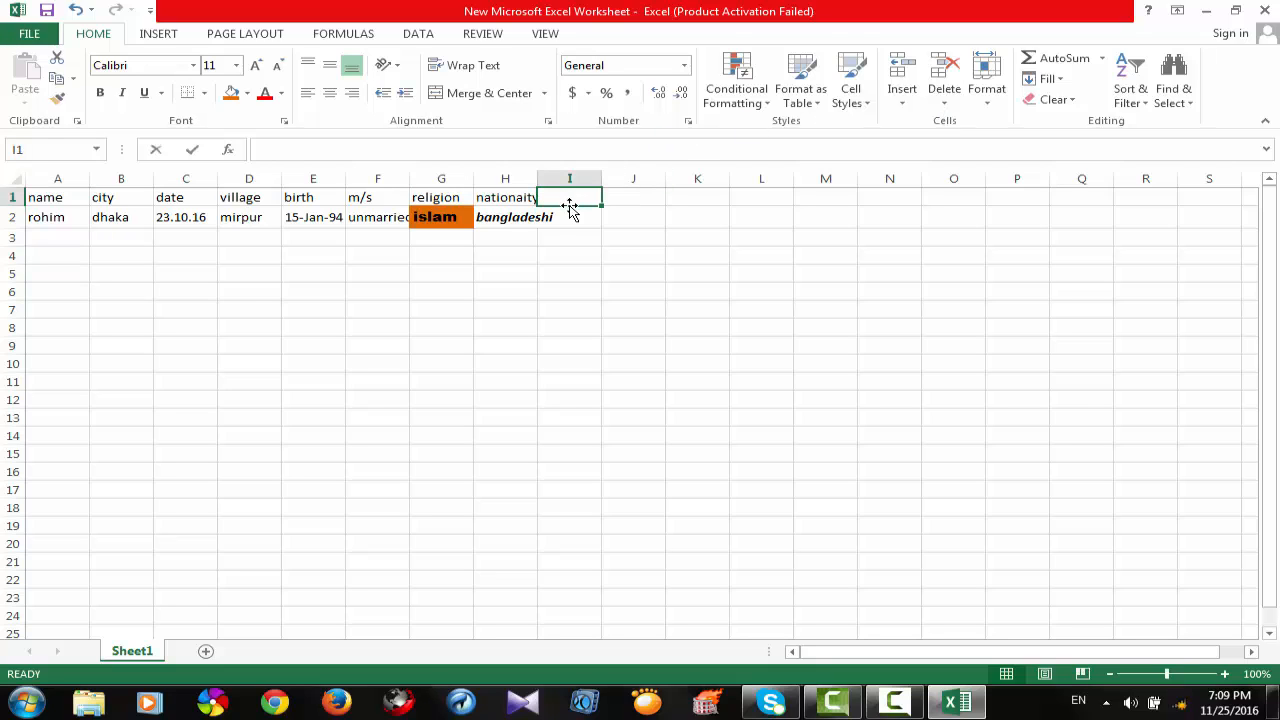
type("sa")
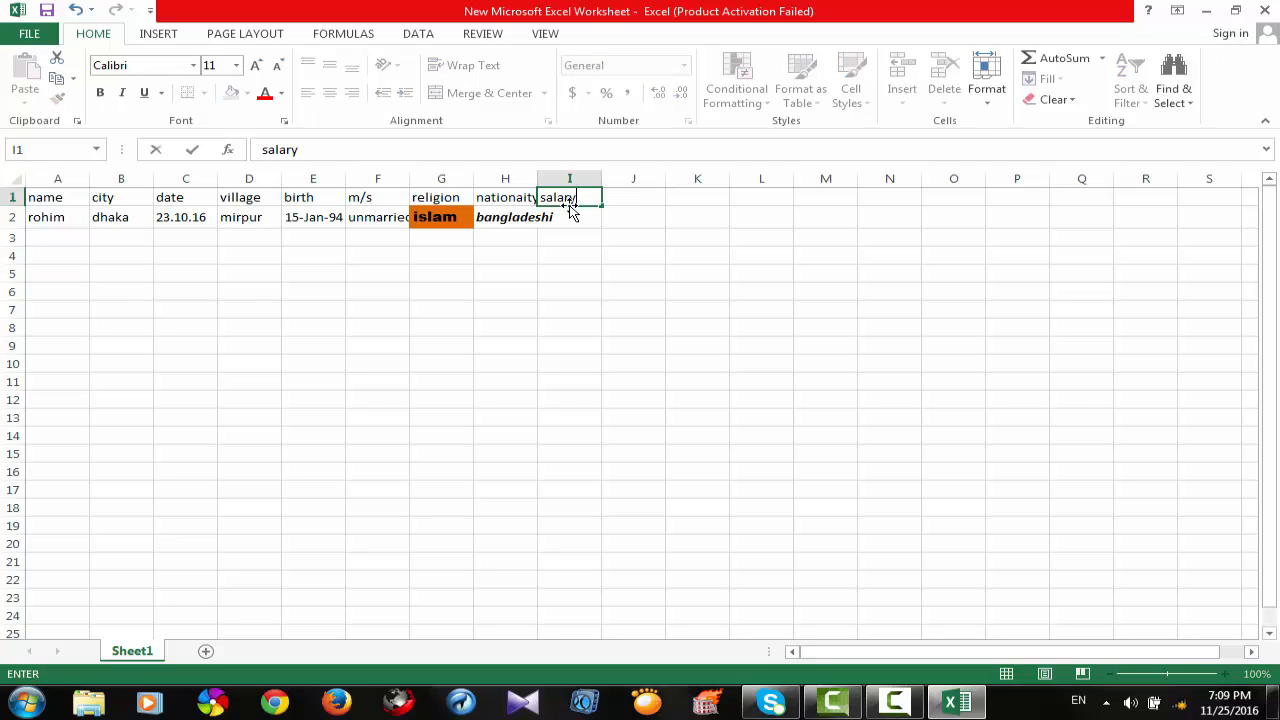
type("lary")
left_click(573, 220)
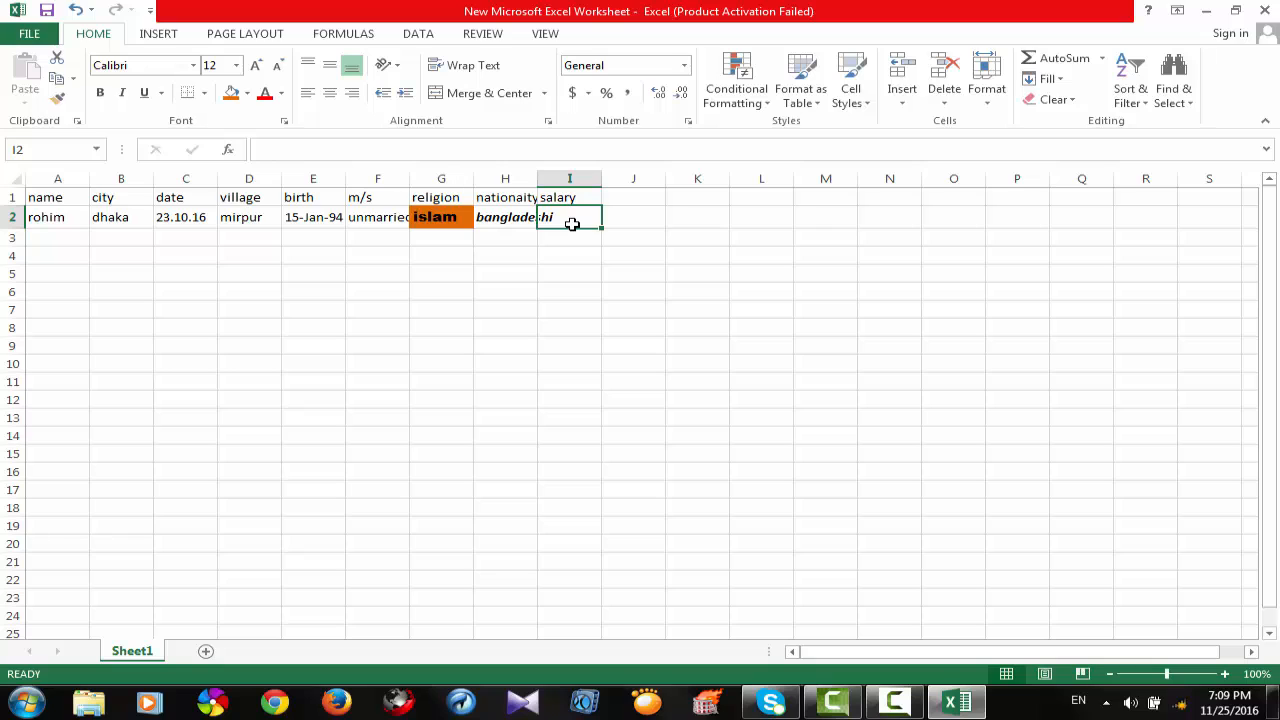
left_click(577, 197)
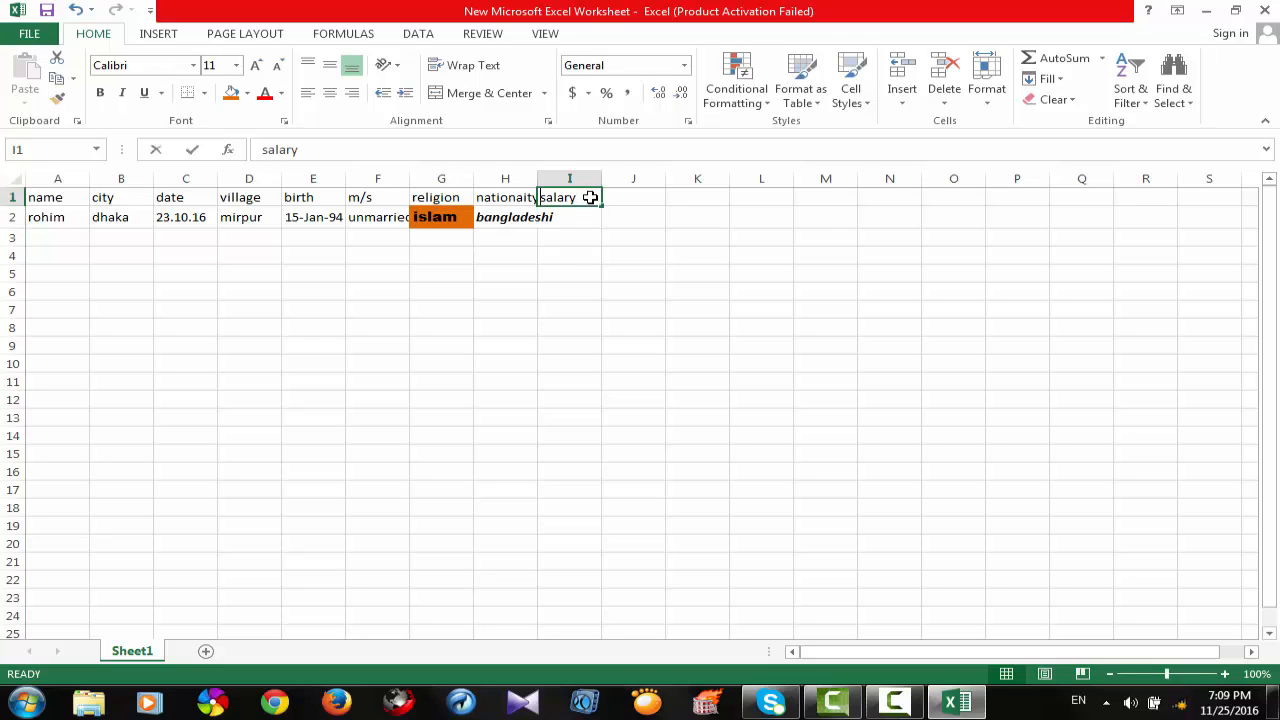
key("BackSpace")
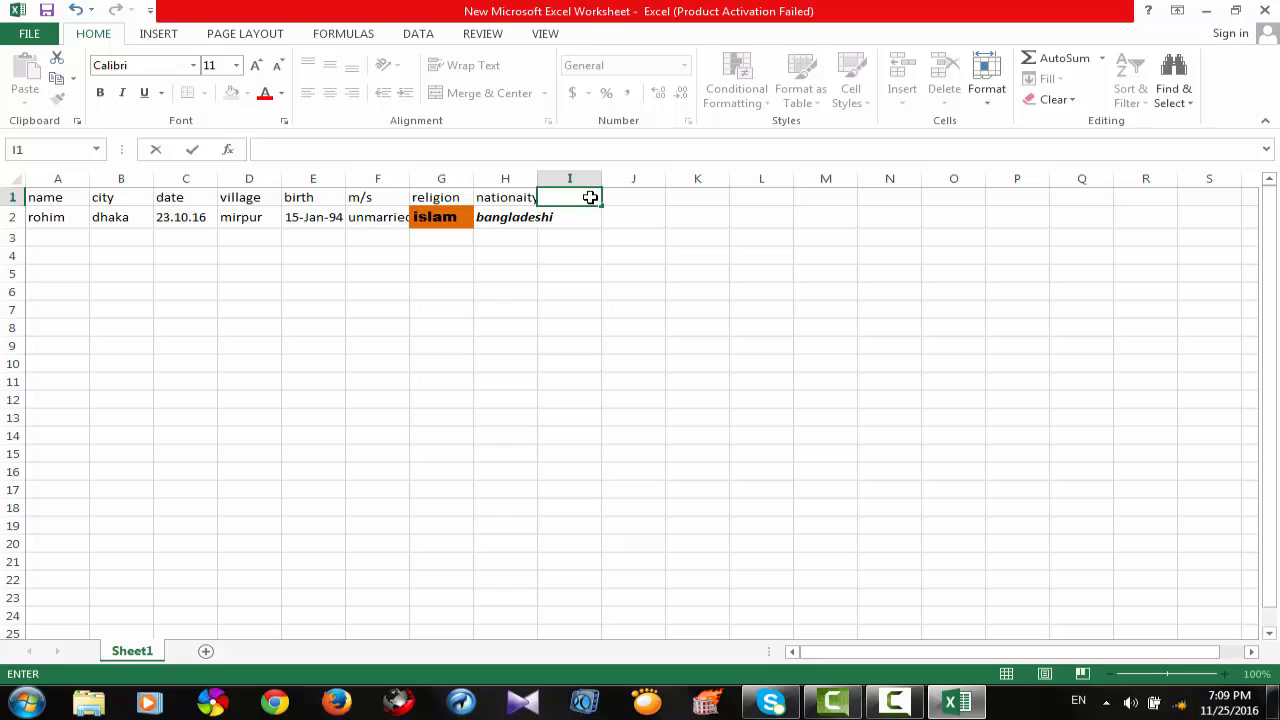
Add a "salary" header in cell J1 and enter 10,000 beneath it in J2.
left_click(648, 196)
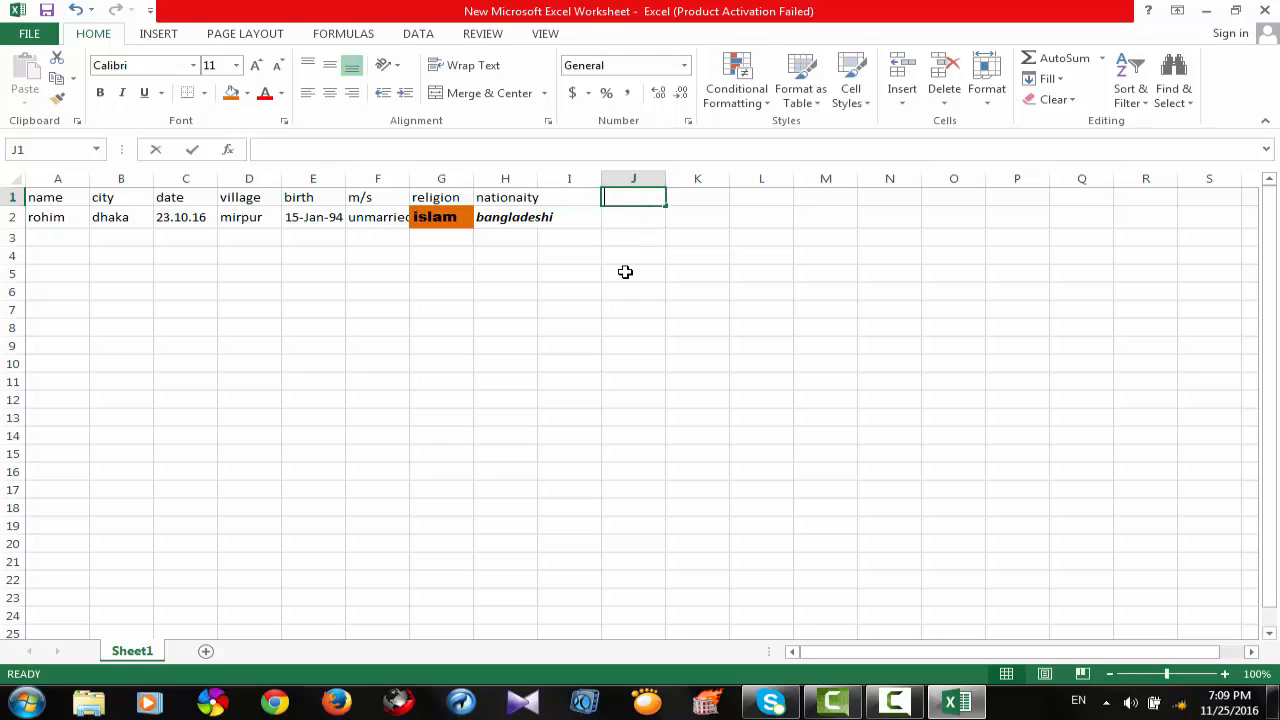
type("salary")
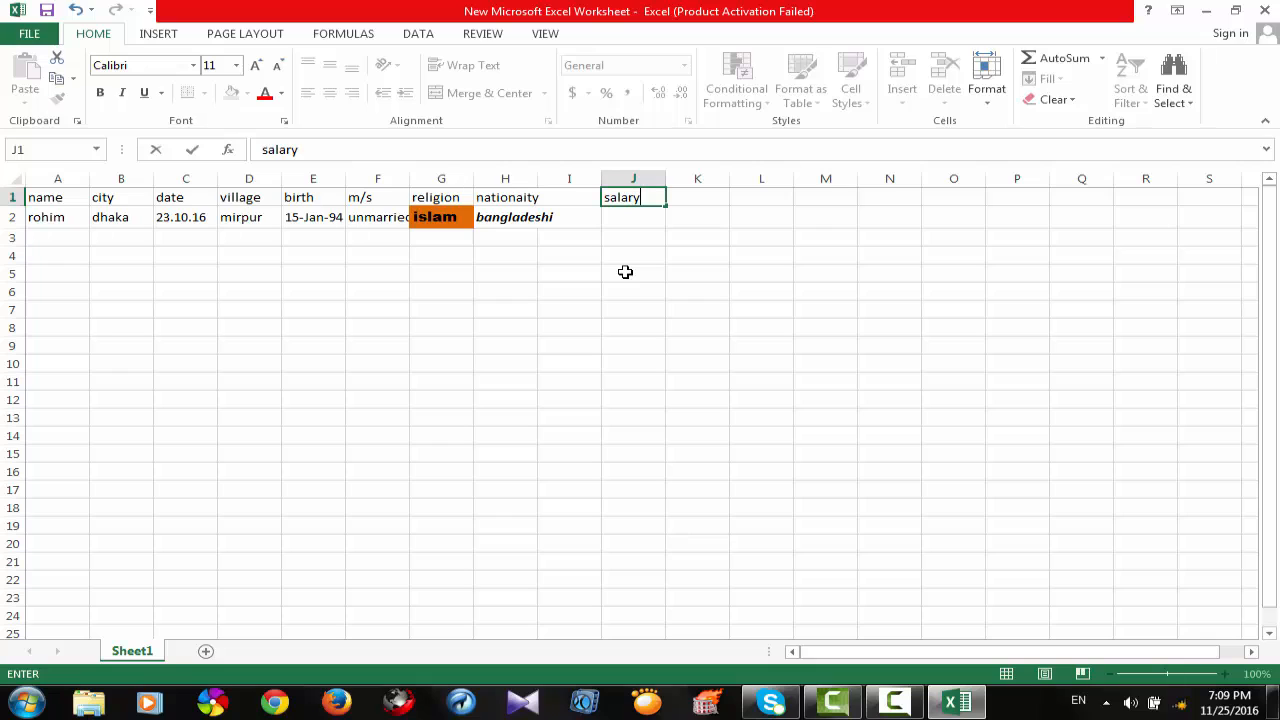
left_click(642, 224)
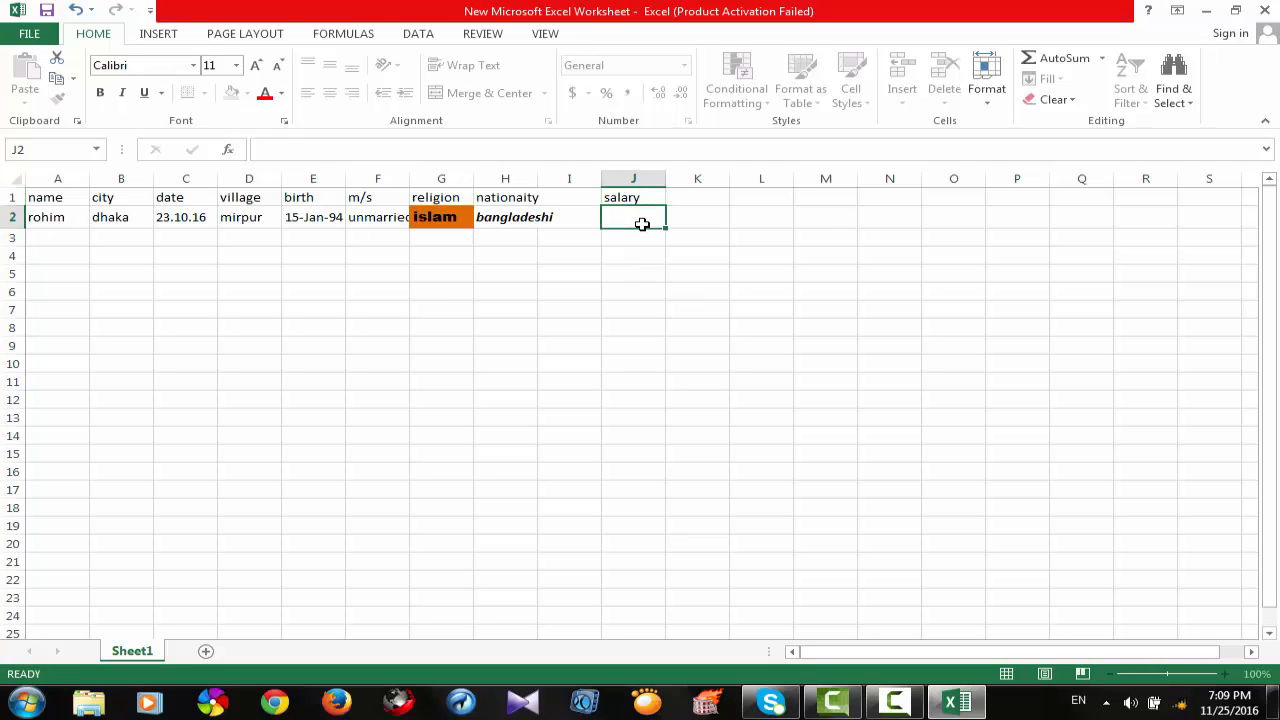
type("10,000")
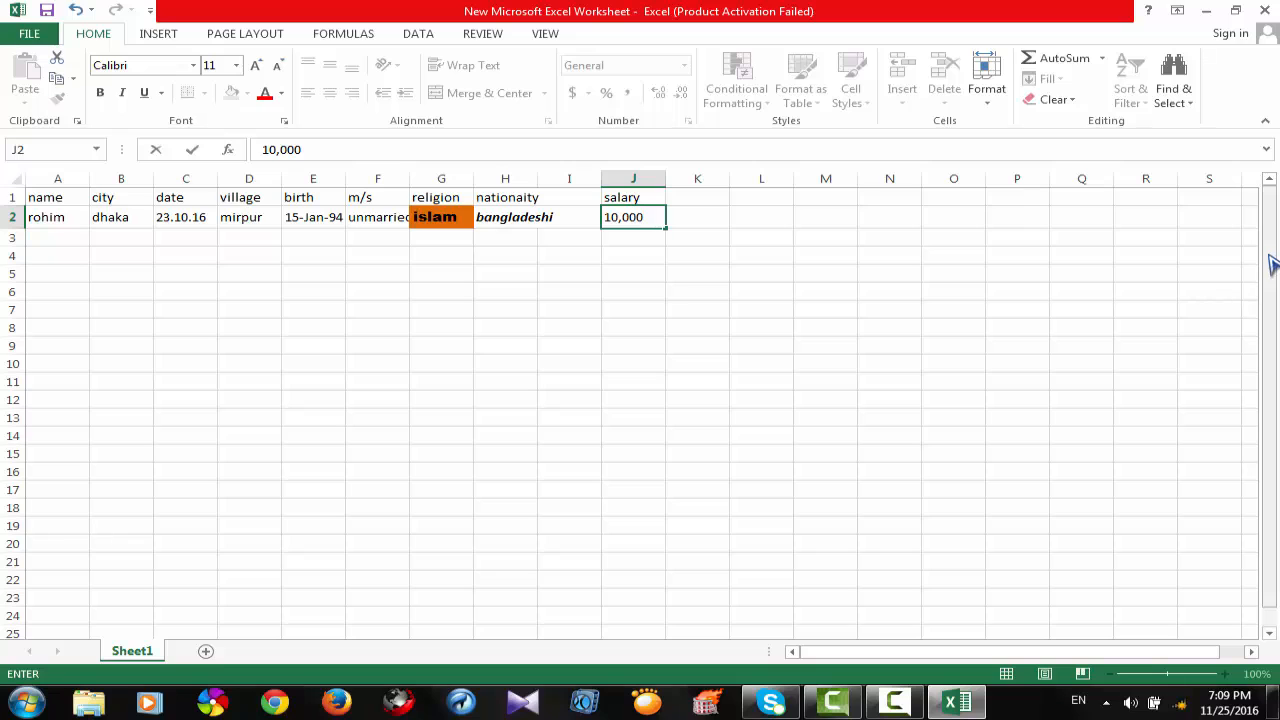
mouse_move(1265, 280)
left_mouse_down()
mouse_move(1268, 262)
mouse_move(1270, 308)
mouse_move(1276, 258)
left_mouse_up()
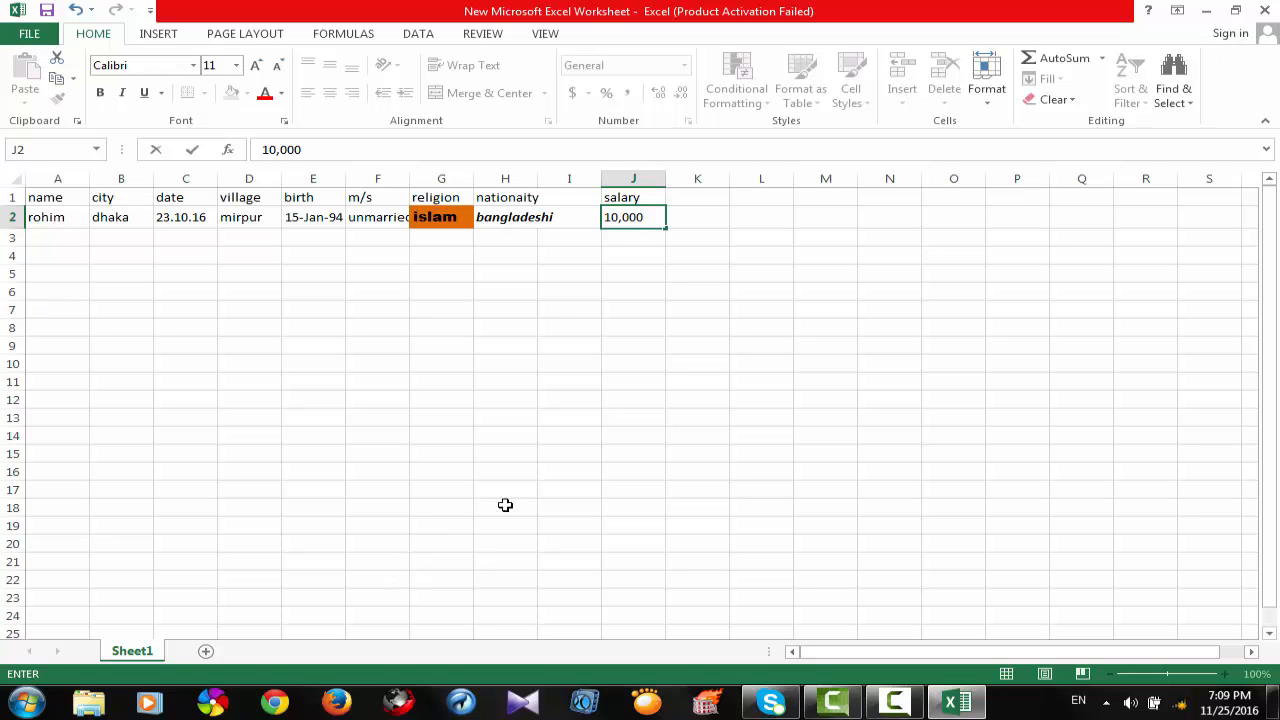
left_click(152, 658)
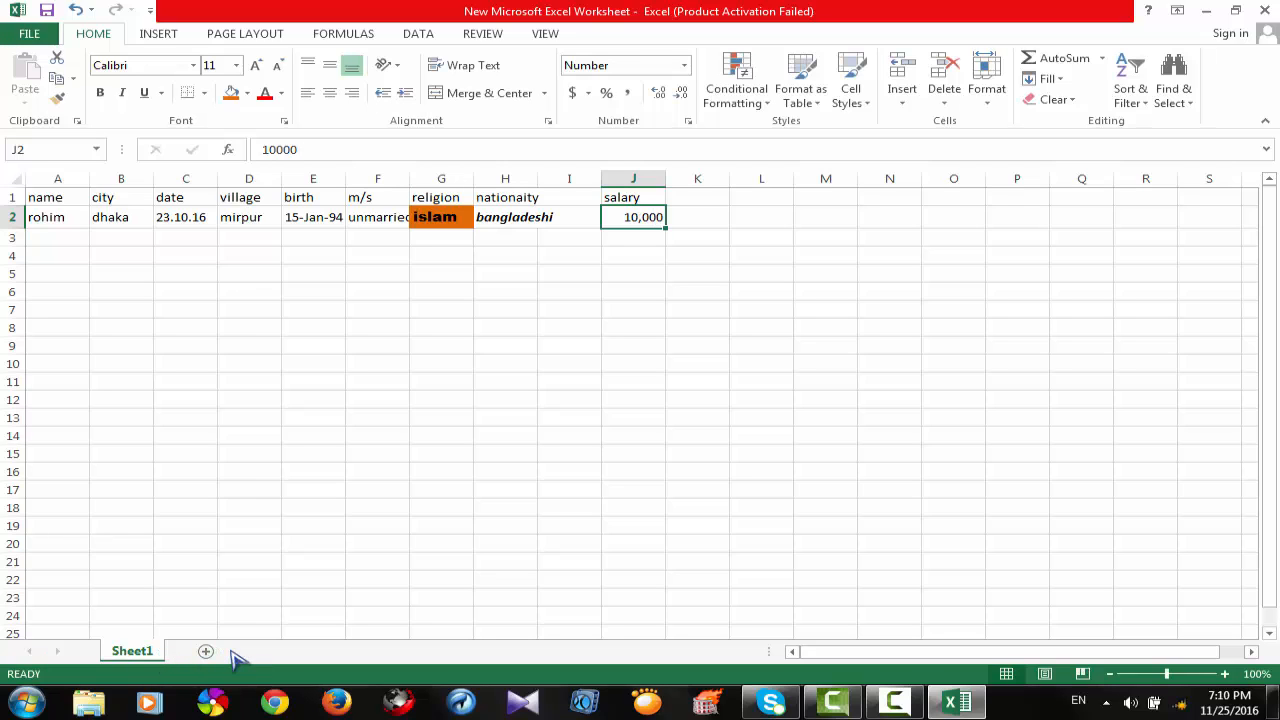
Add a second worksheet to the workbook after Sheet1.
right_click(66, 658)
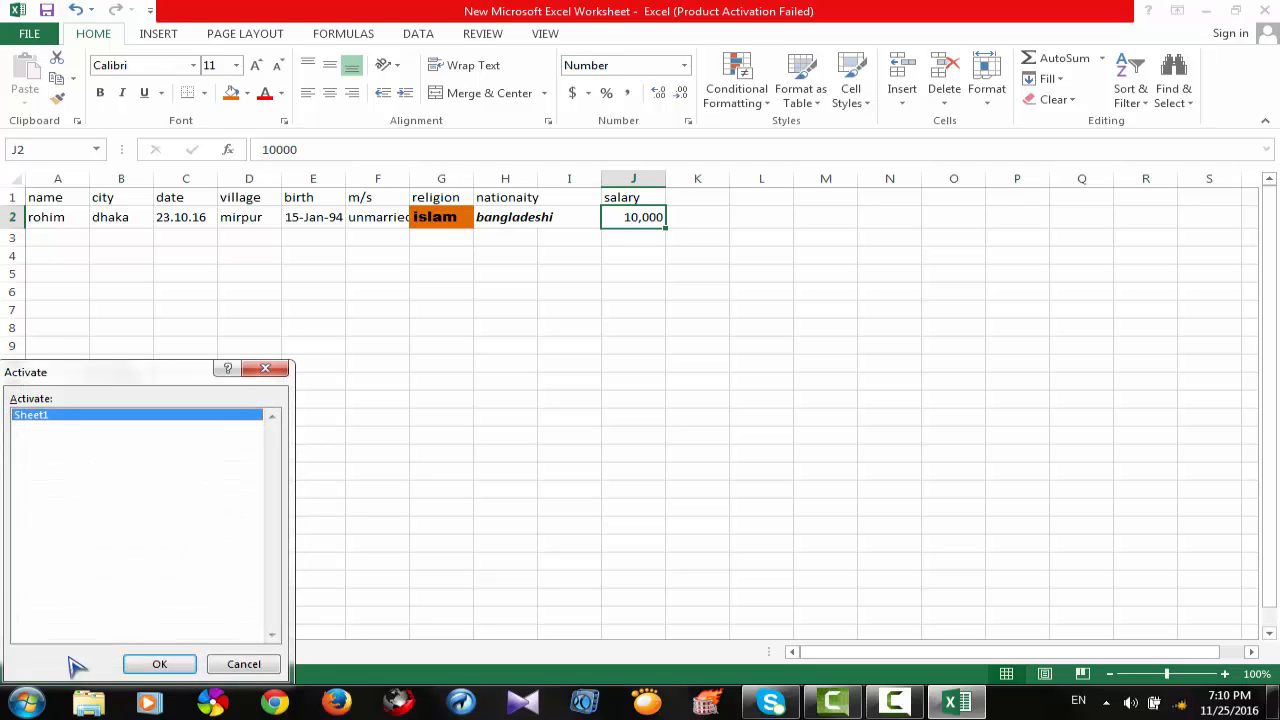
left_click(255, 665)
left_click(205, 652)
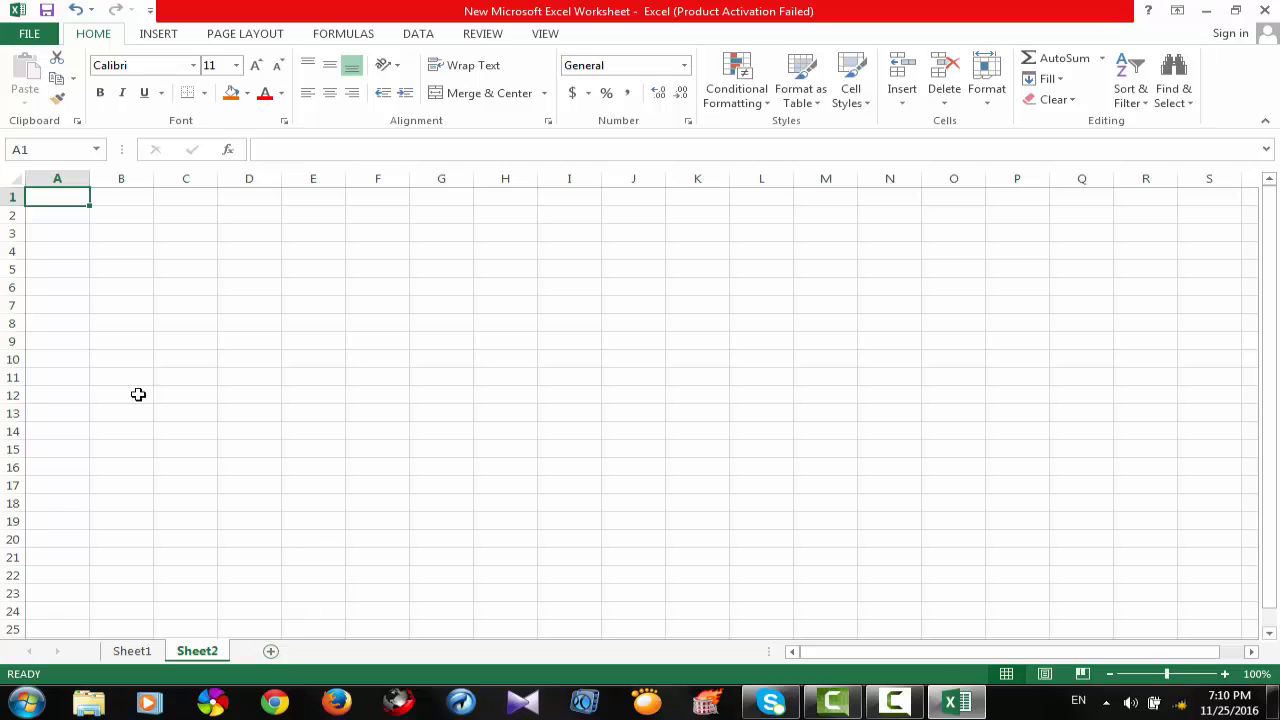
Examine the list of sheets in the workbook and look over the contents of Sheet1 and Sheet2.
left_click_drag(1268, 265, 1265, 421)
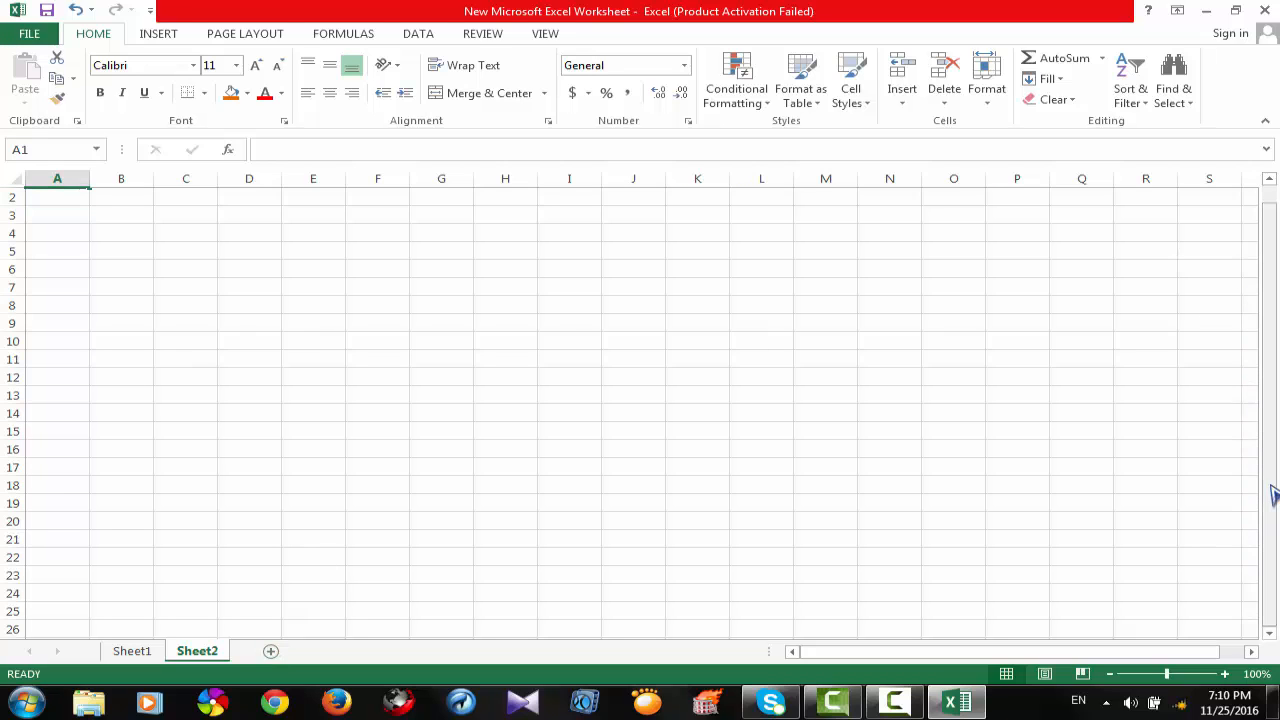
left_click_drag(1273, 488, 1270, 540)
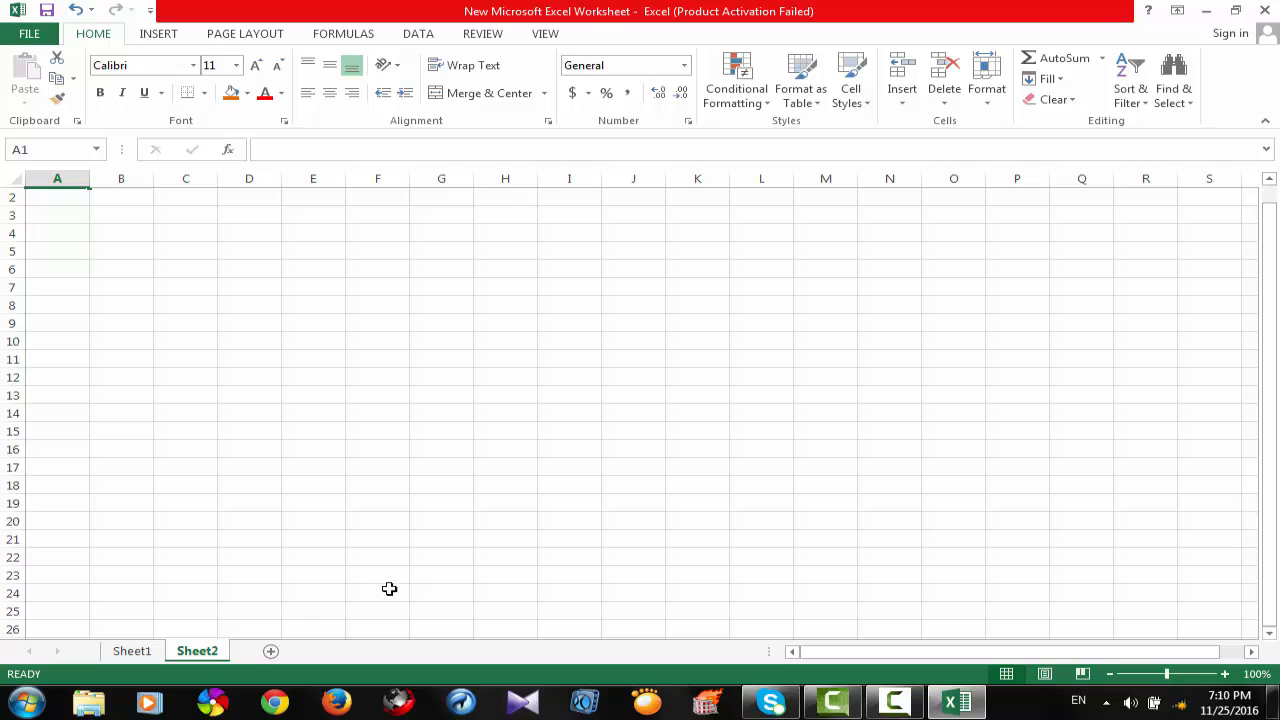
right_click(28, 655)
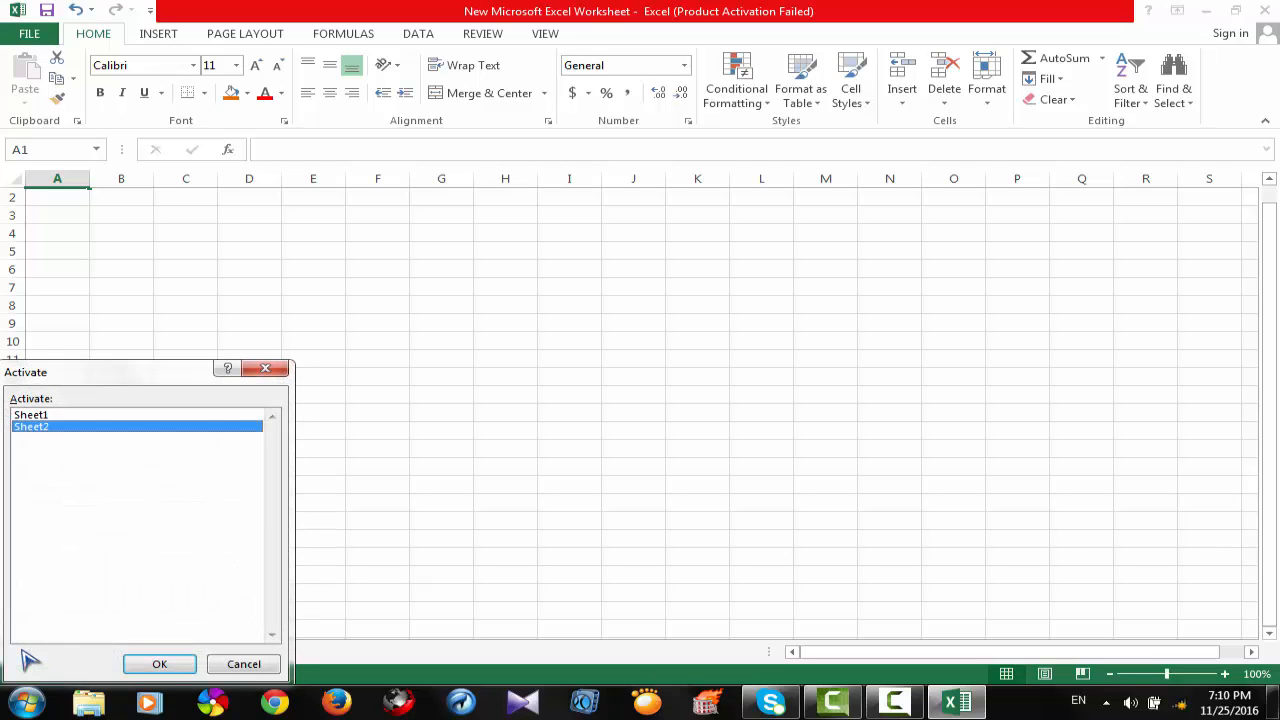
left_click(236, 668)
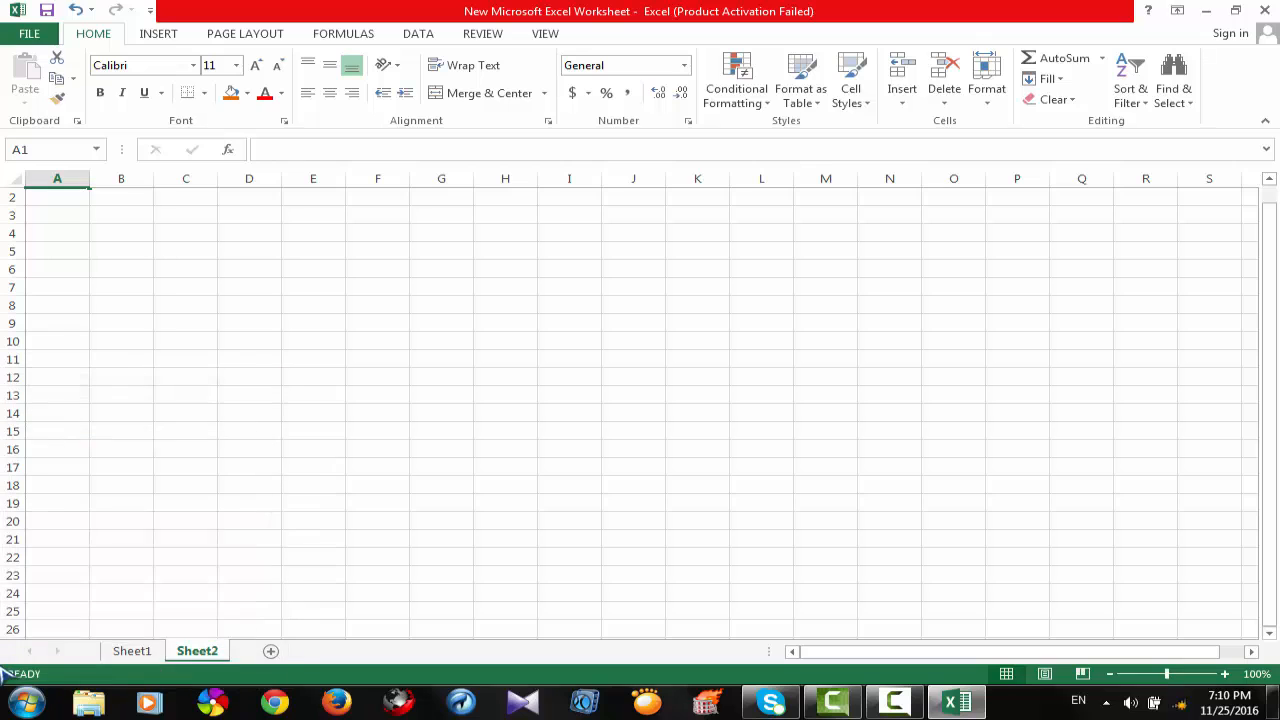
right_click(30, 658)
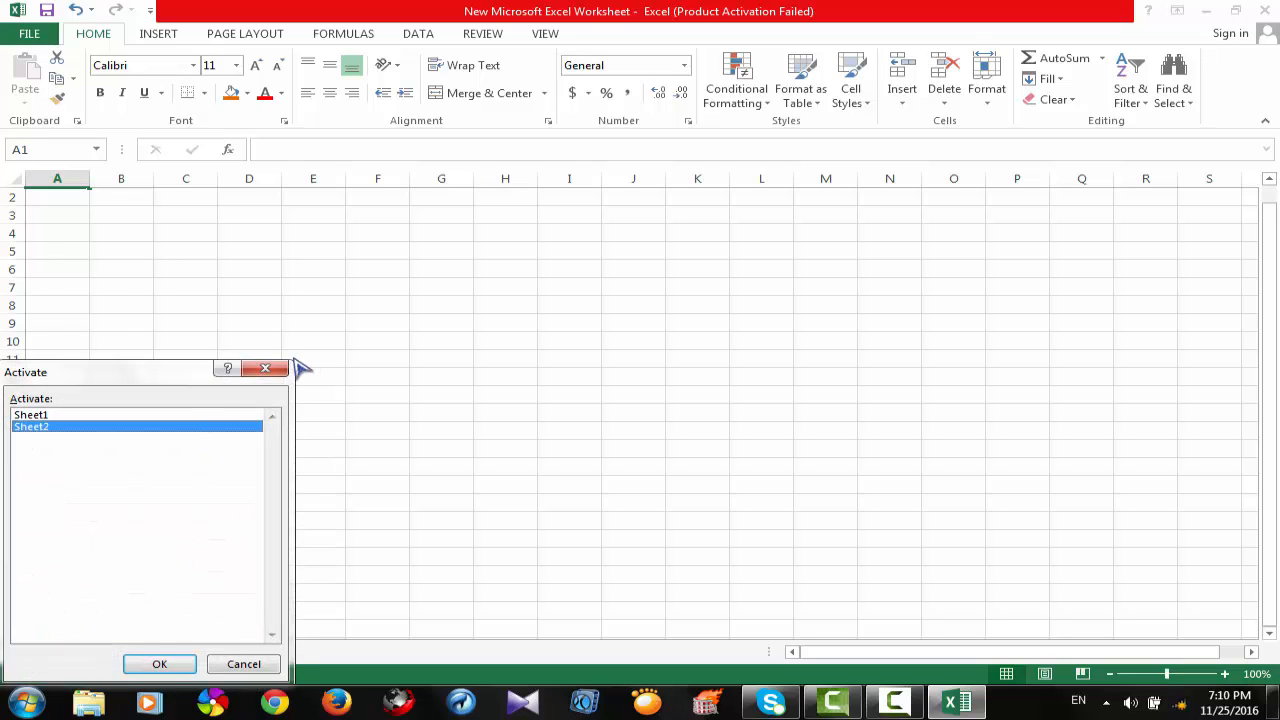
left_click(265, 368)
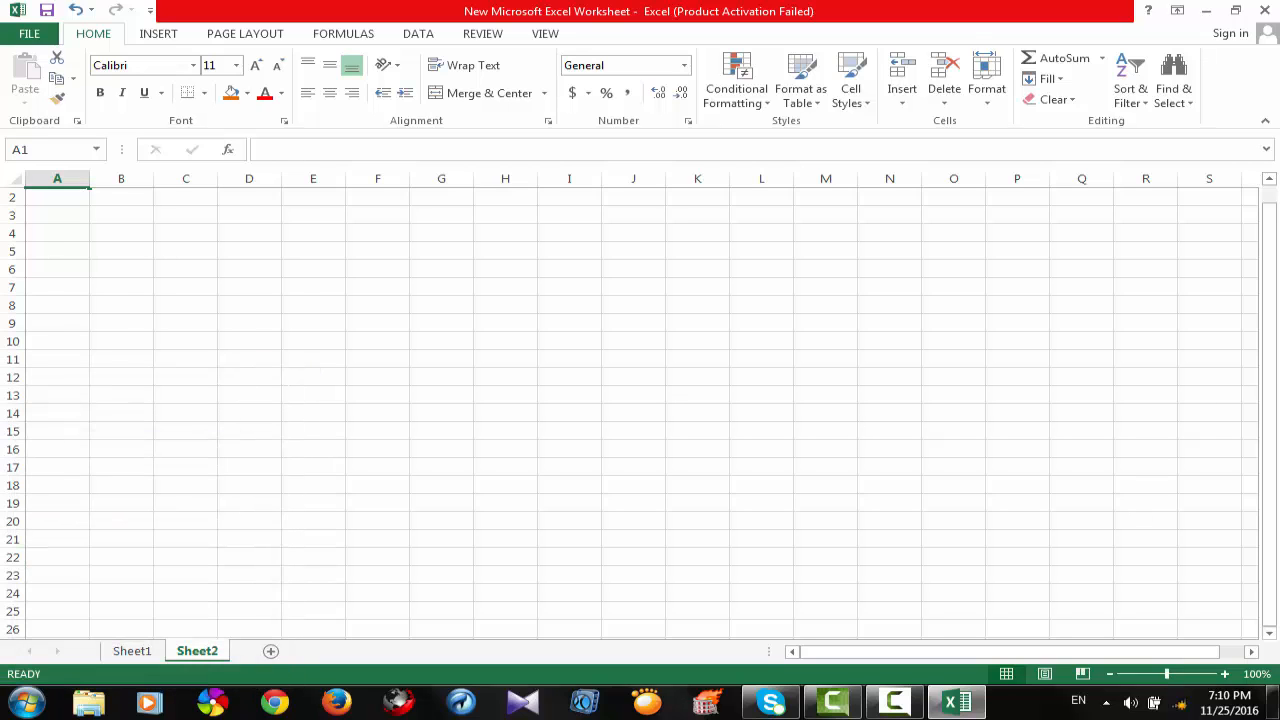
left_click_drag(1270, 341, 1271, 424)
left_click(131, 651)
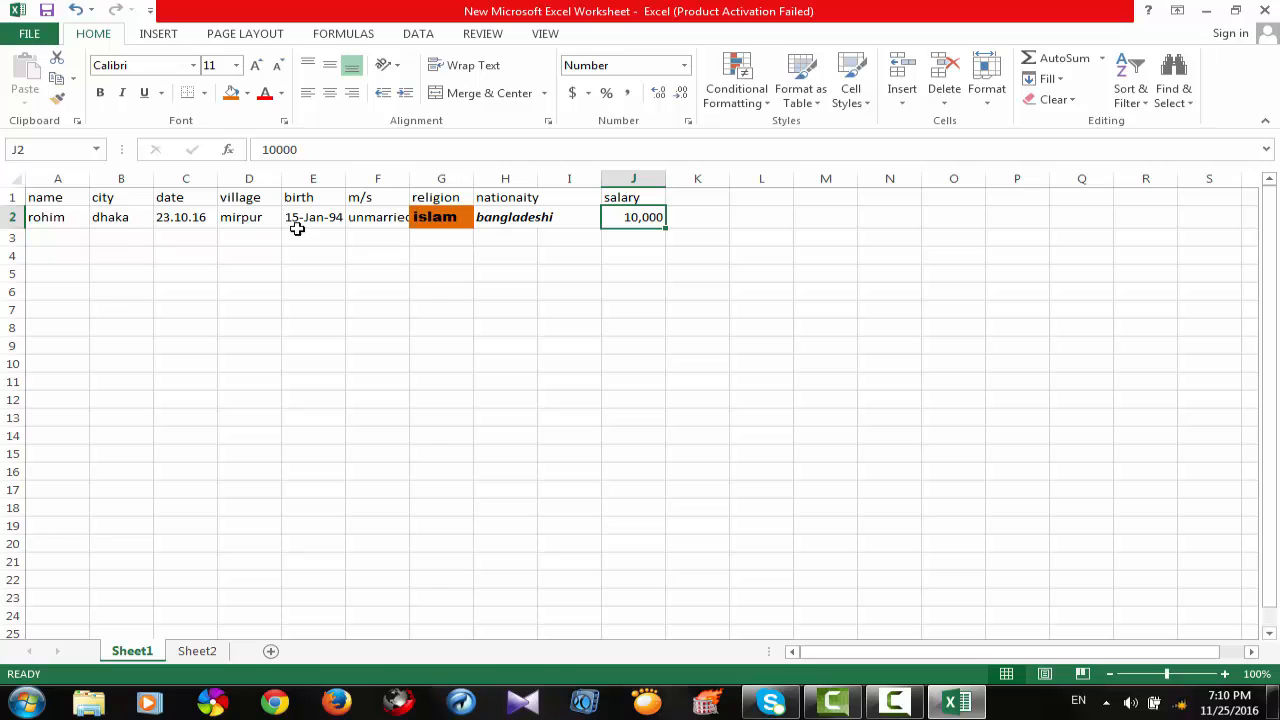
left_click(1250, 651)
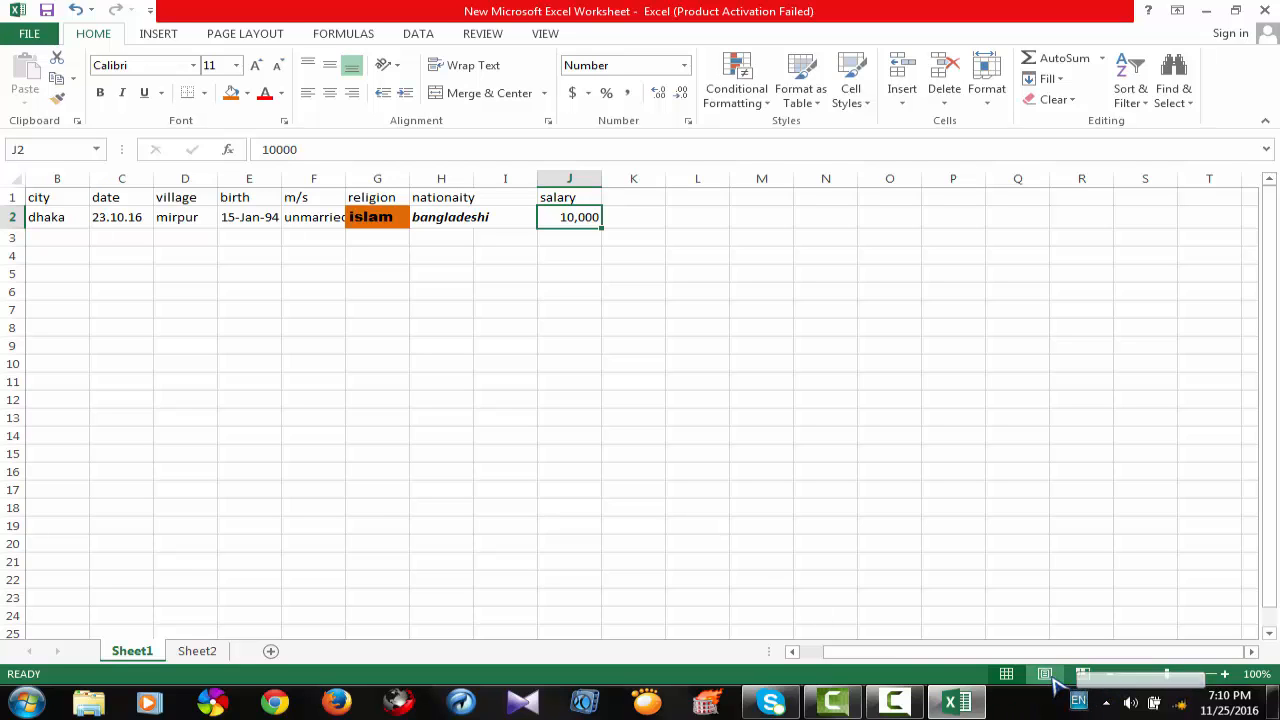
left_click(792, 651)
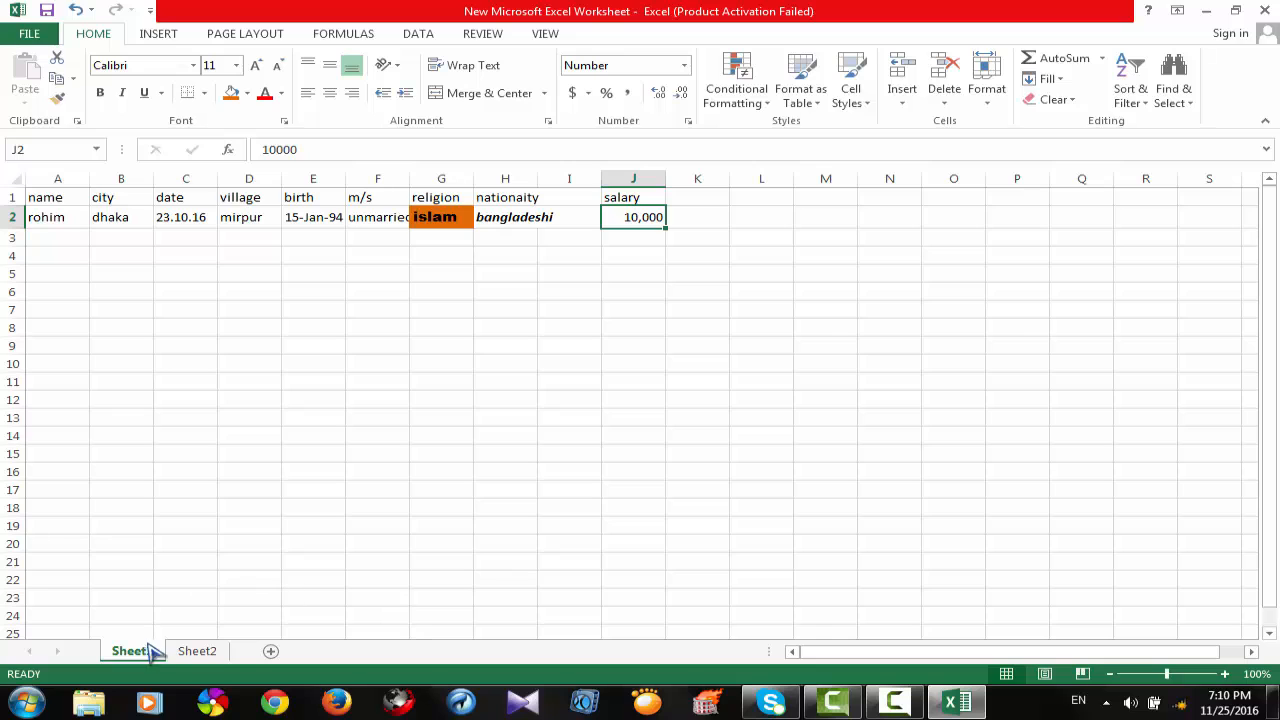
left_click(197, 651)
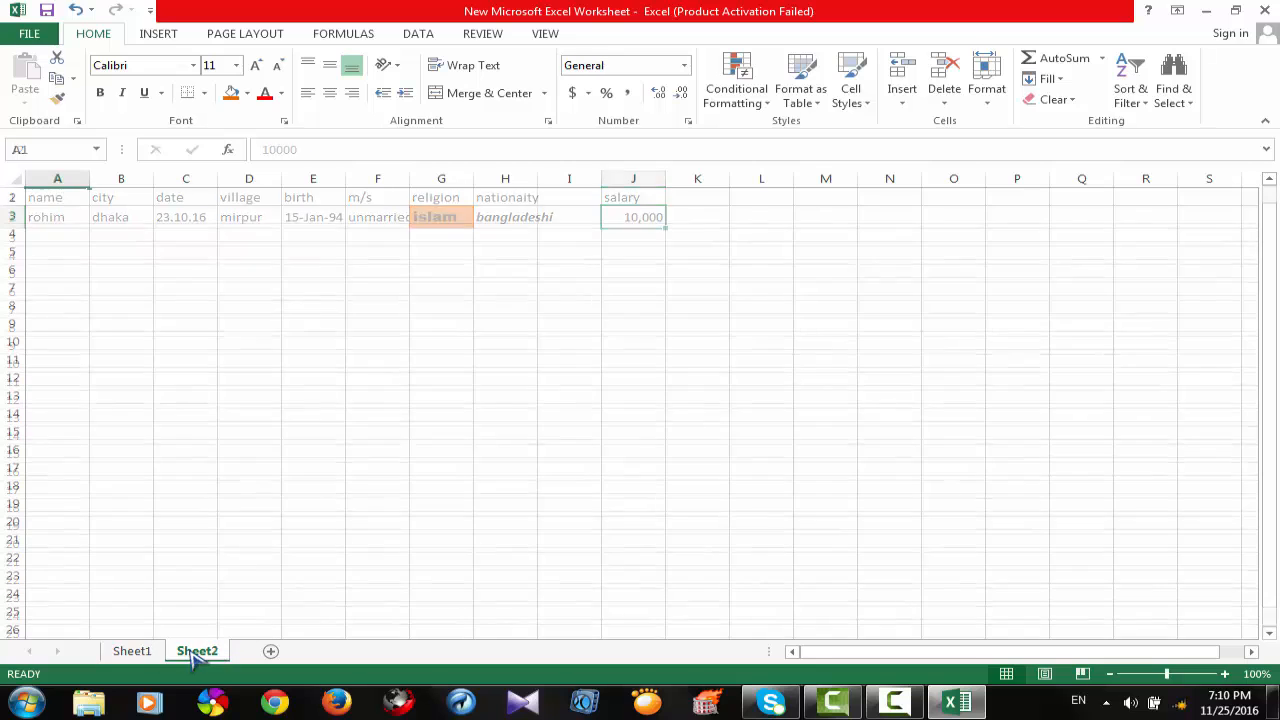
left_click(1268, 302)
left_click(1274, 344)
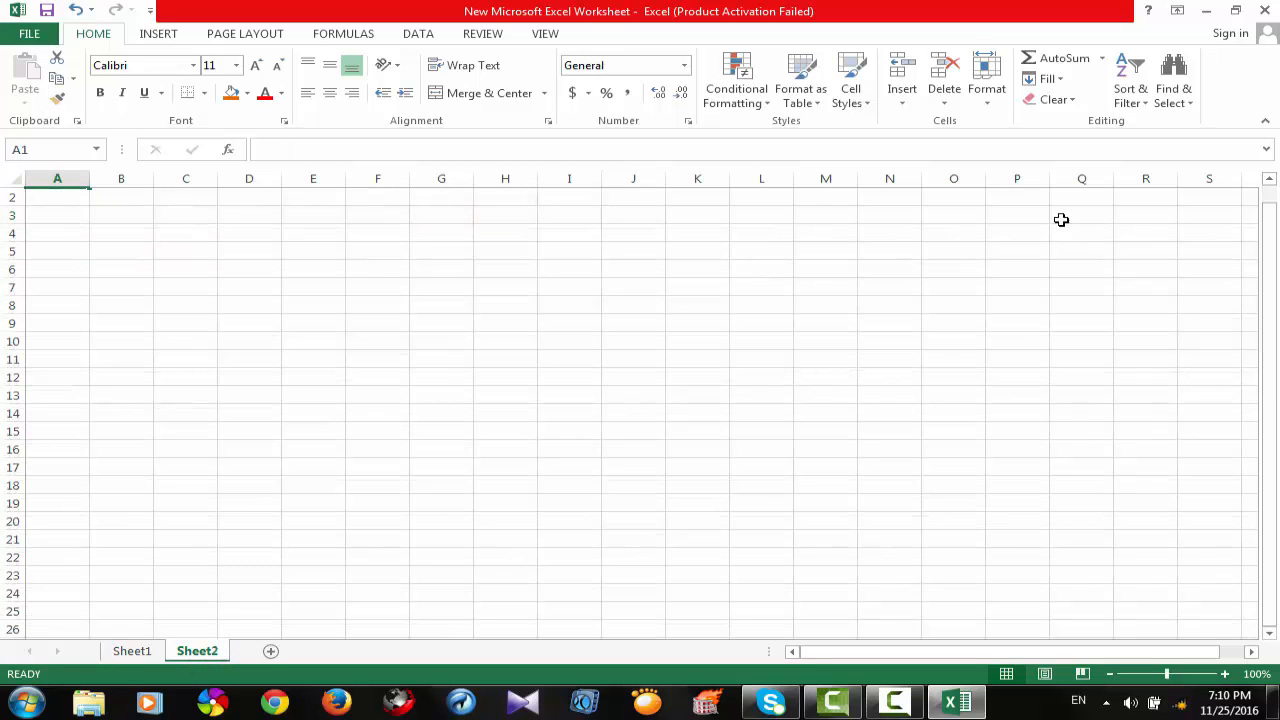
Look at the Clipboard pane and the Insert Function dialog, closing each without using it.
left_click(77, 120)
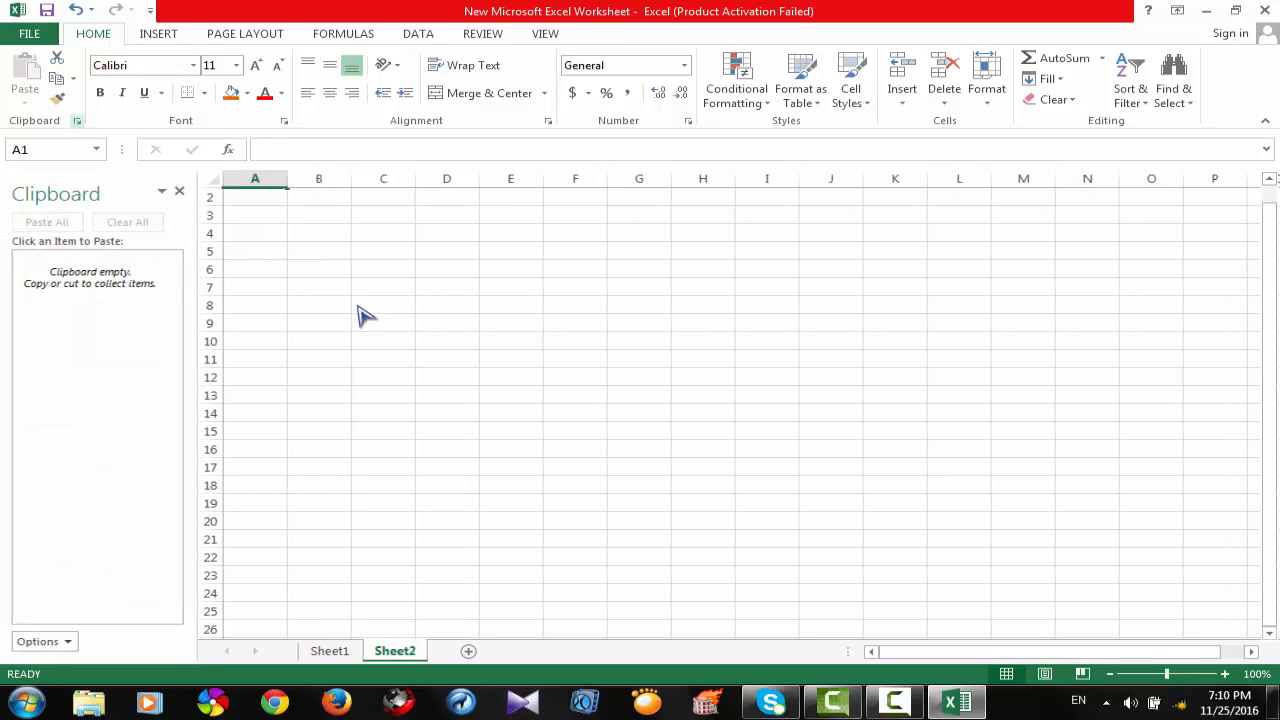
left_click(181, 191)
left_click(228, 149)
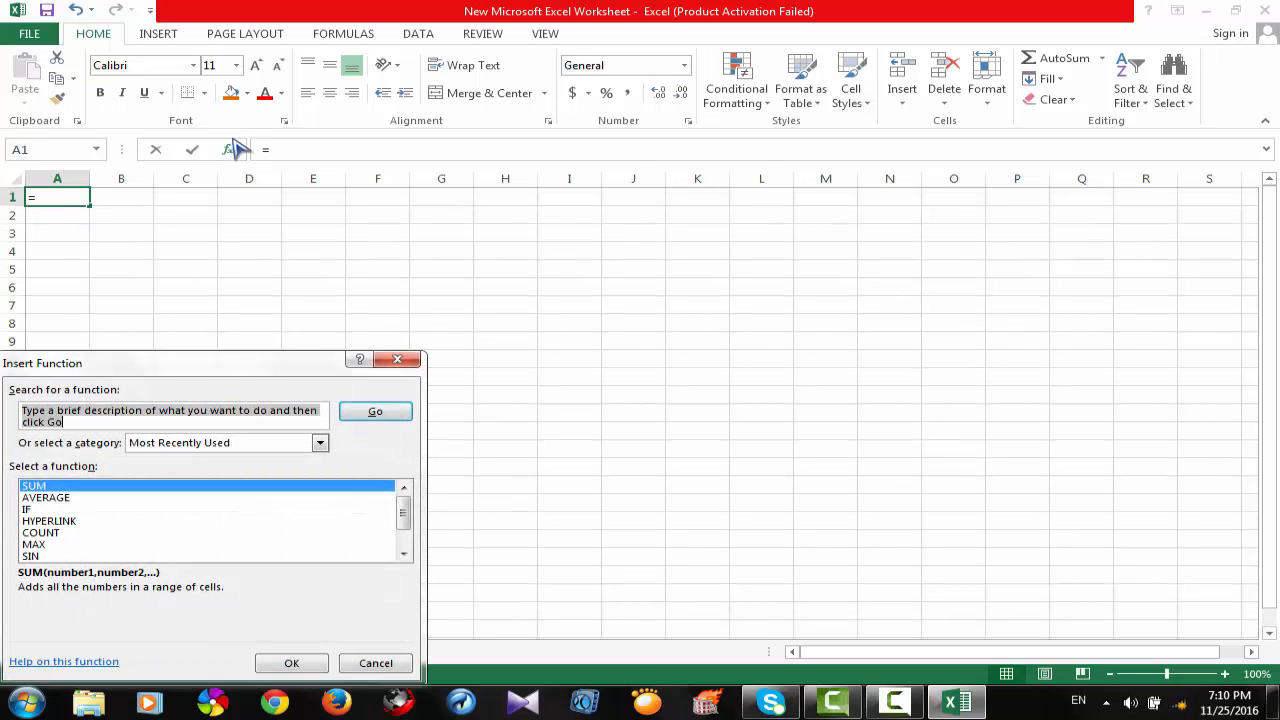
left_click(397, 359)
Return to Sheet1 and minimize the workbook window to show the desktop.
left_click(138, 655)
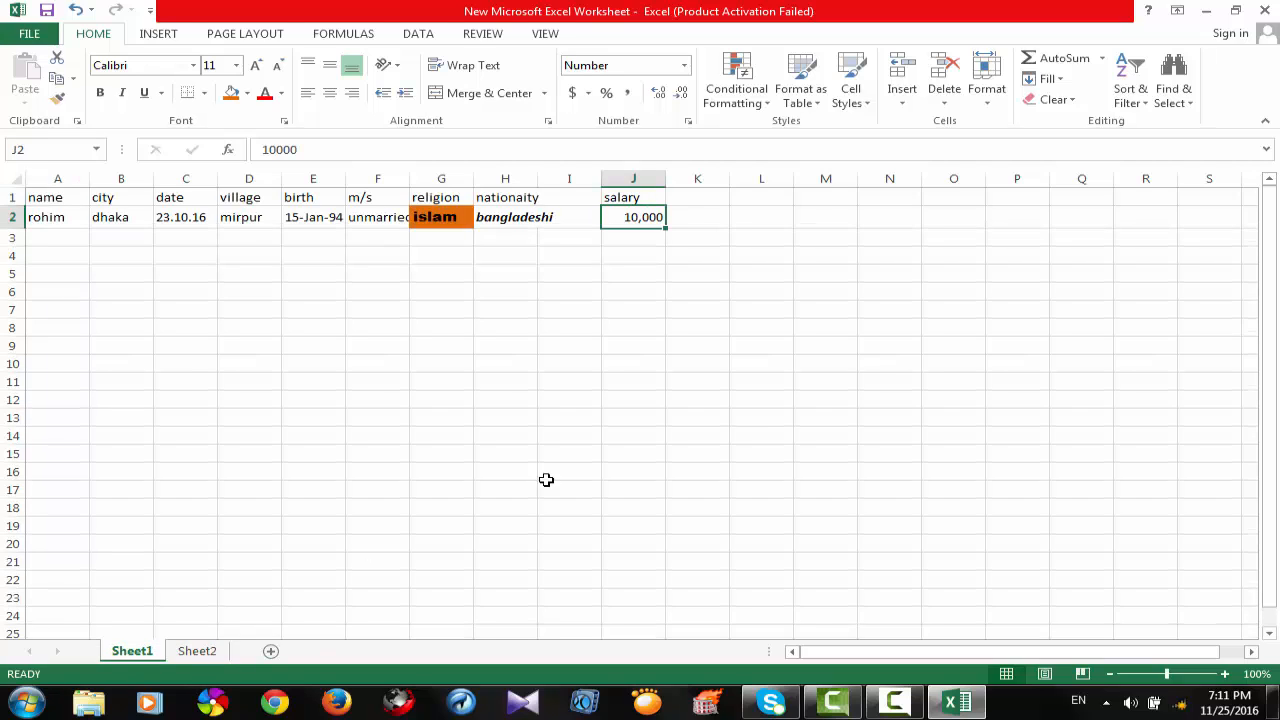
left_click(1206, 11)
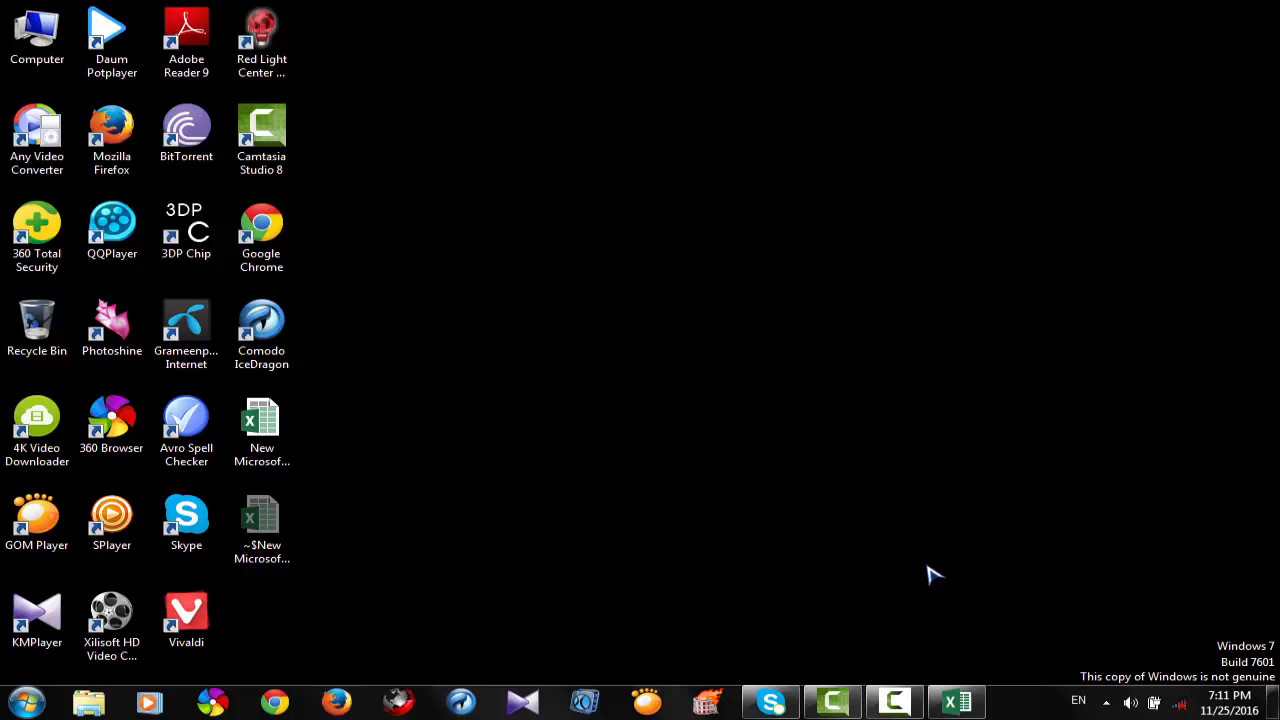
left_click(894, 703)
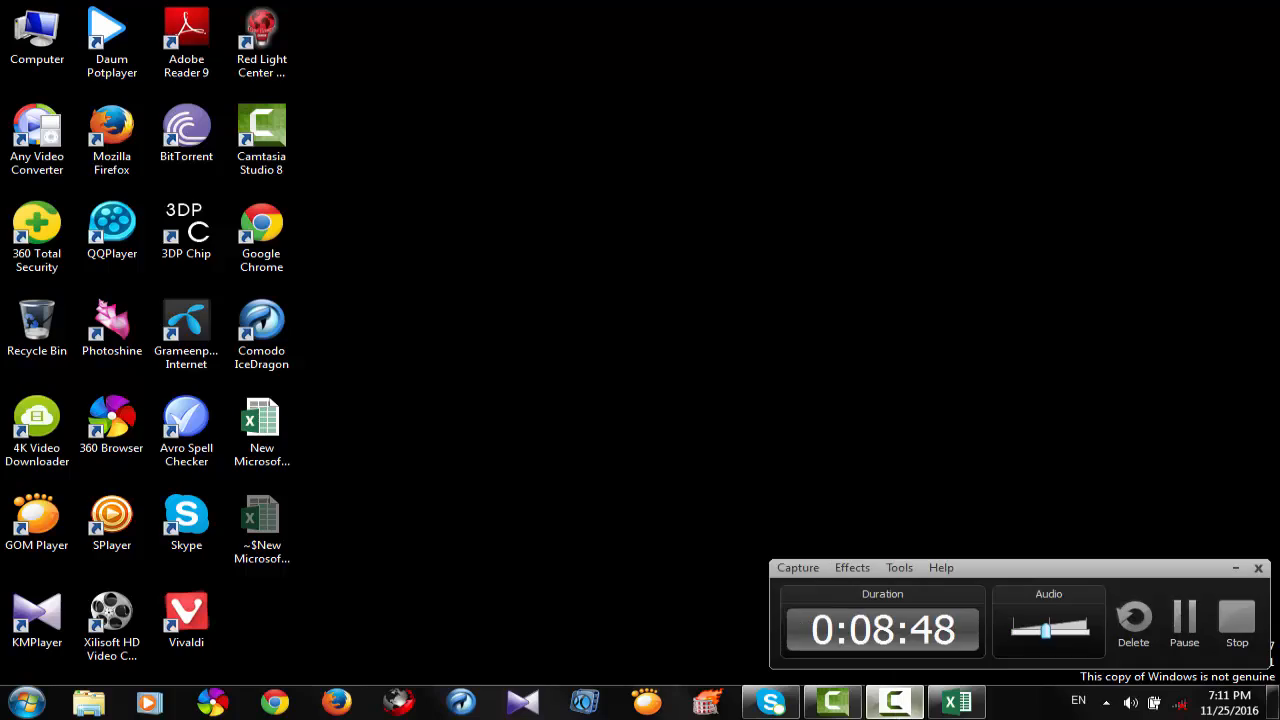